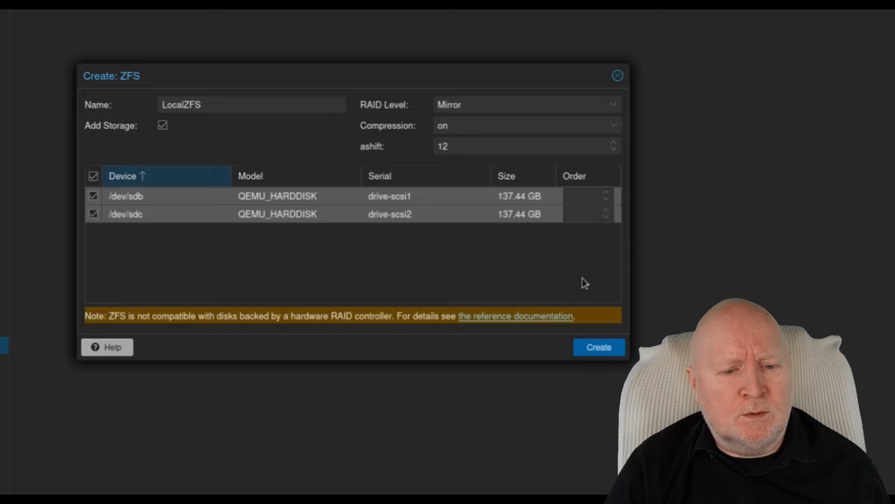
# Step: Create the mirrored LocalZFS pool from both disks on node pvedemo1, and a LocalZFS pool using /dev/sdb on node pvedemo2
pyautogui.click(597, 353)
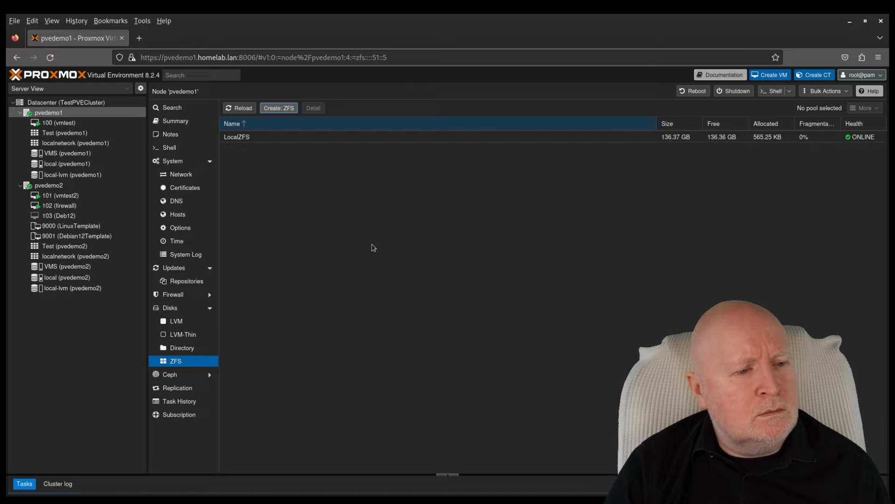
pyautogui.click(87, 196)
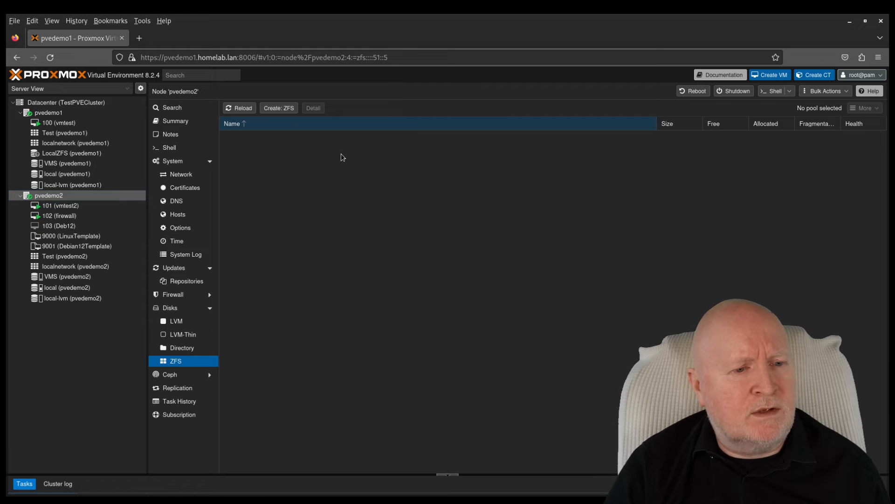
pyautogui.click(284, 109)
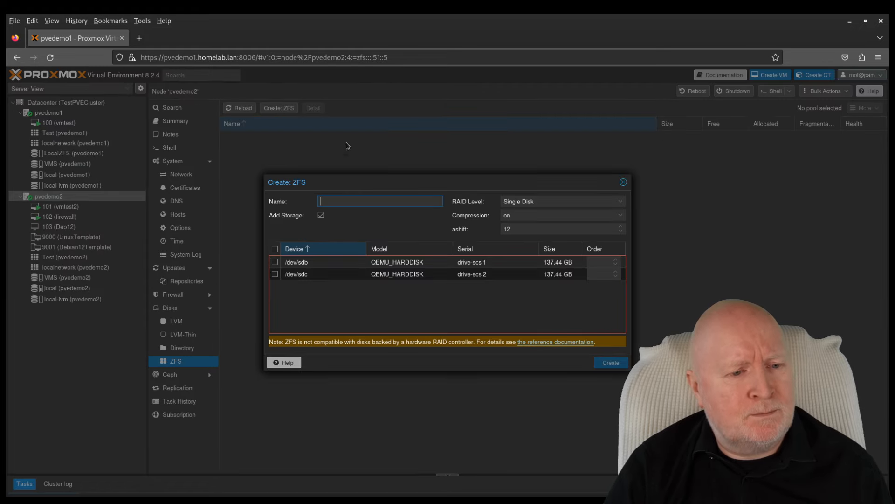
pyautogui.write('LocalZFS')
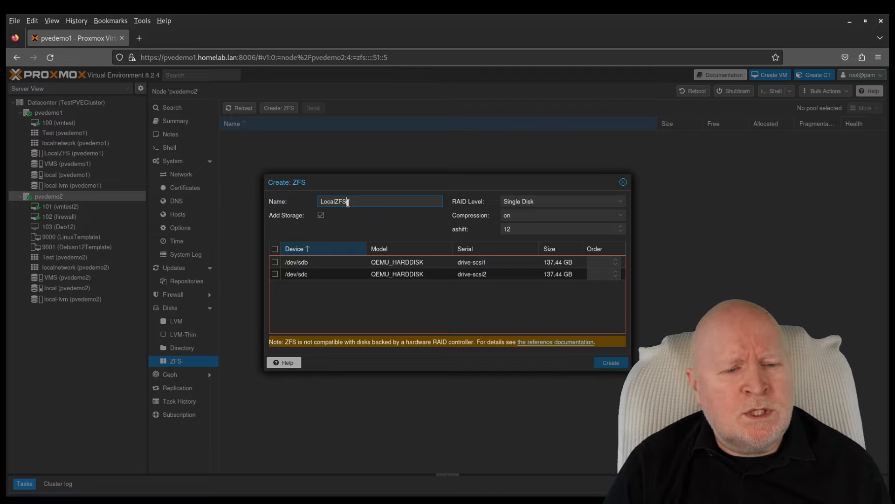
pyautogui.click(276, 262)
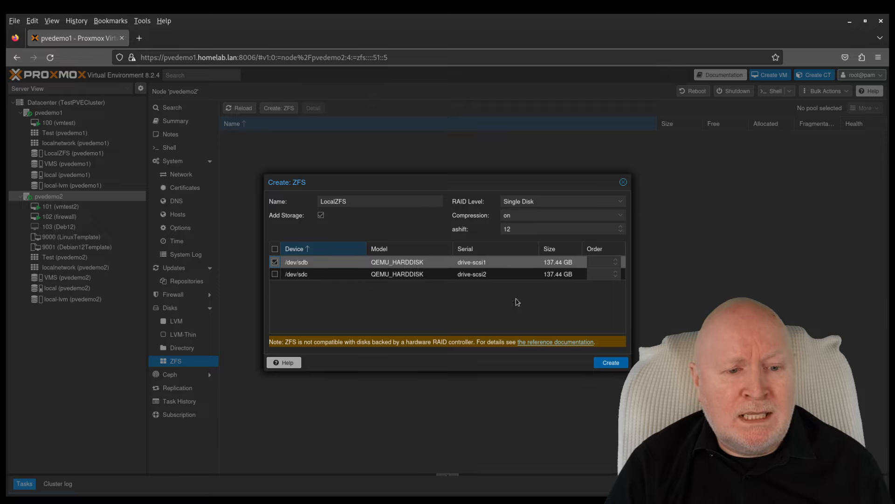
pyautogui.click(611, 363)
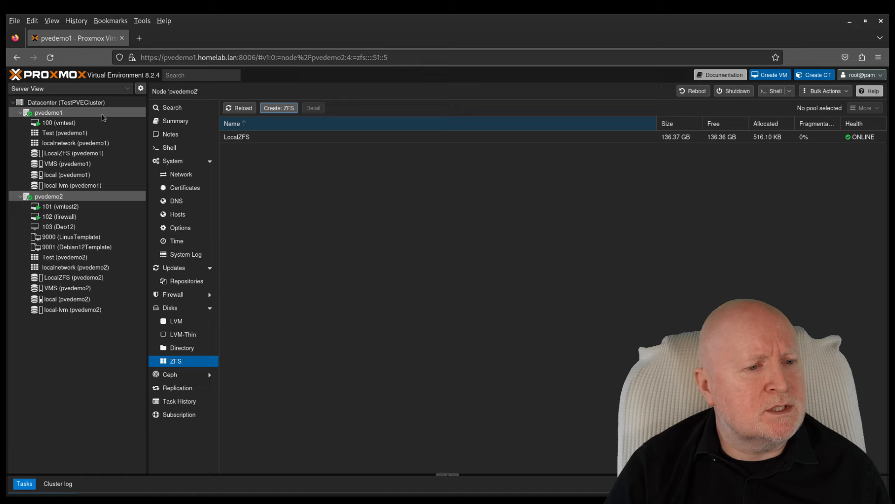
# Step: Examine the LocalZFS entry in the datacenter storage settings, checking its allowed content types and assigned nodes without changing anything
pyautogui.click(94, 102)
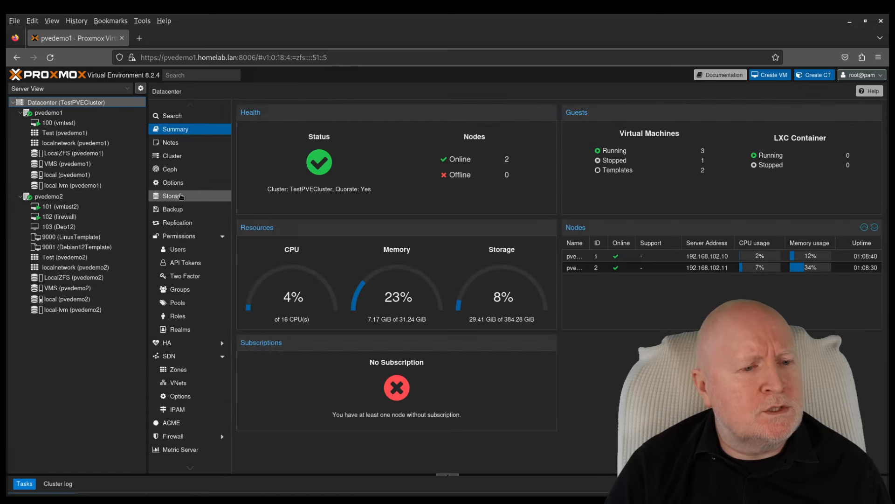
pyautogui.click(182, 196)
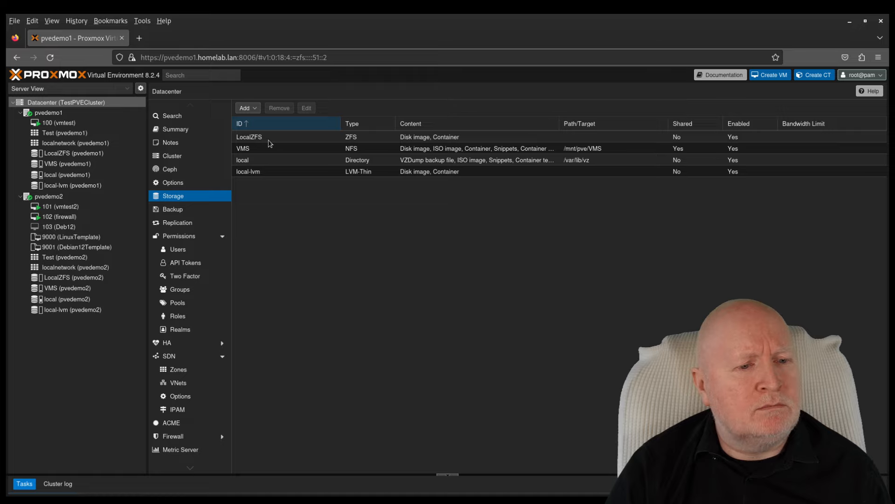
pyautogui.click(270, 139)
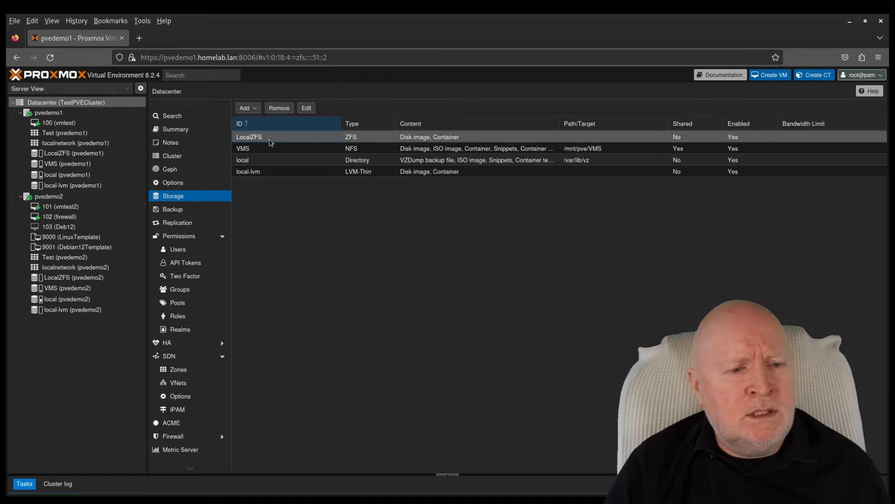
pyautogui.click(306, 108)
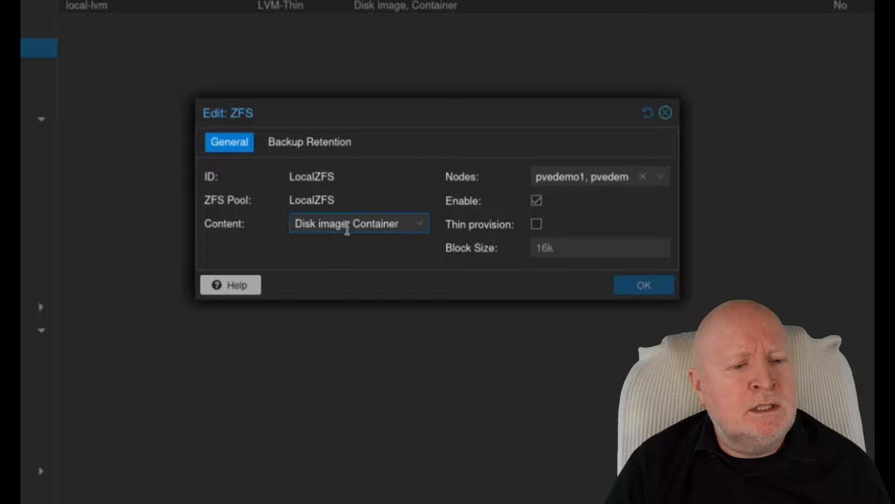
pyautogui.click(419, 224)
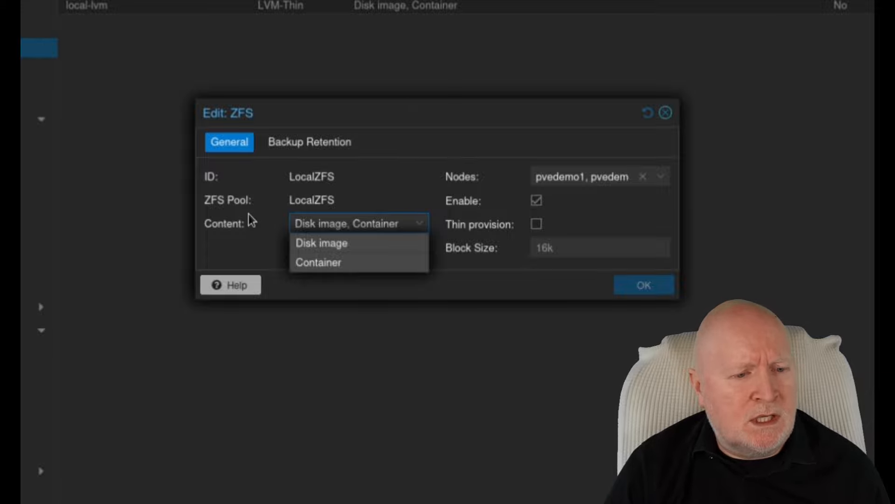
pyautogui.click(244, 227)
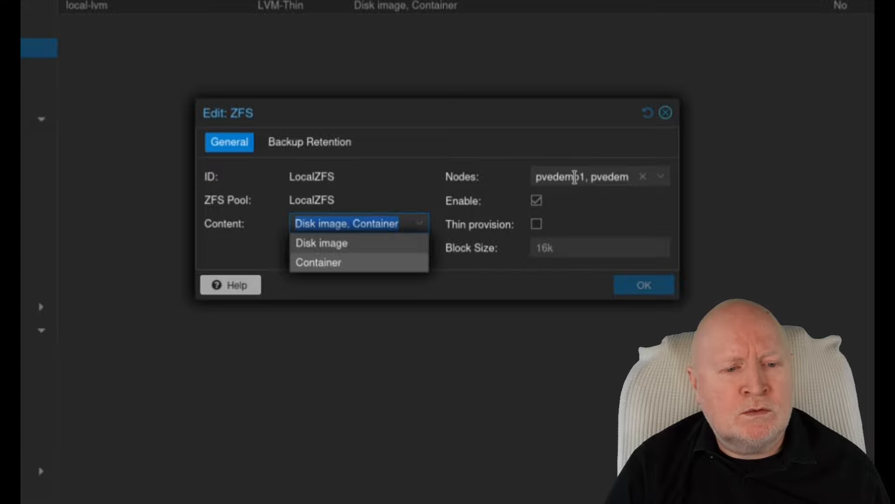
pyautogui.click(666, 113)
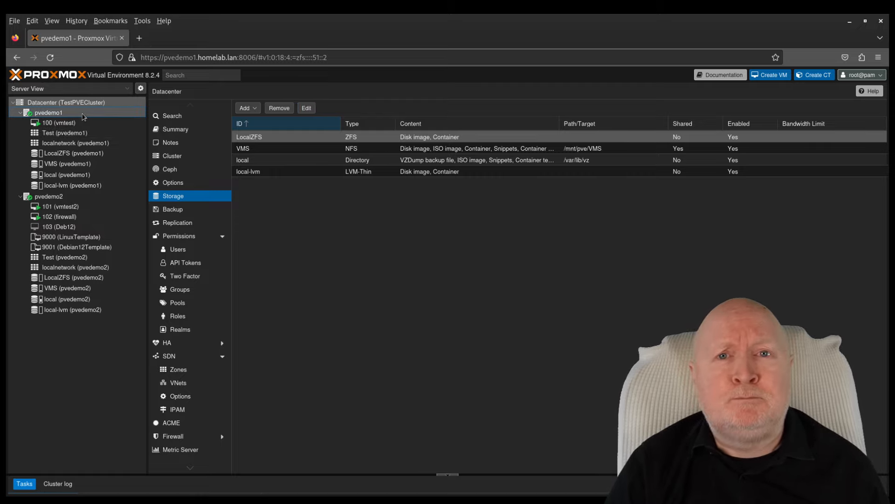
# Step: Move the scsi0 hard disk of VM 100 (vmtest) to the LocalZFS storage and delete the source disk
pyautogui.click(48, 113)
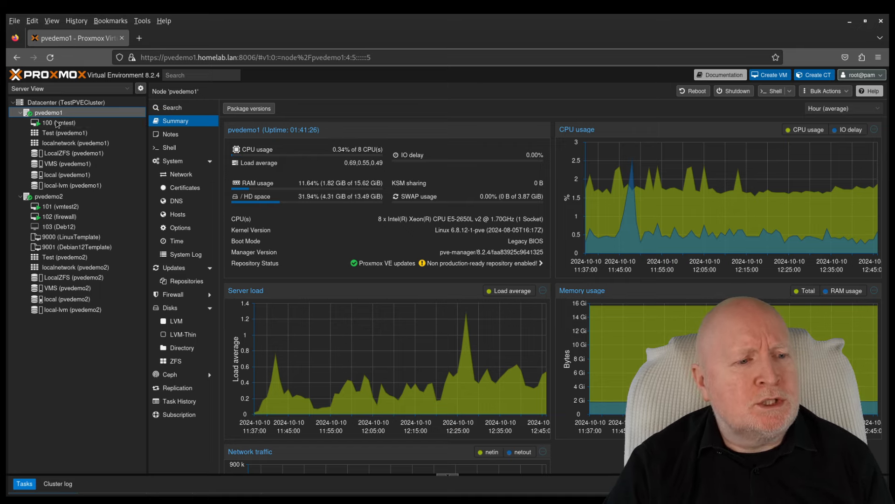
pyautogui.click(97, 124)
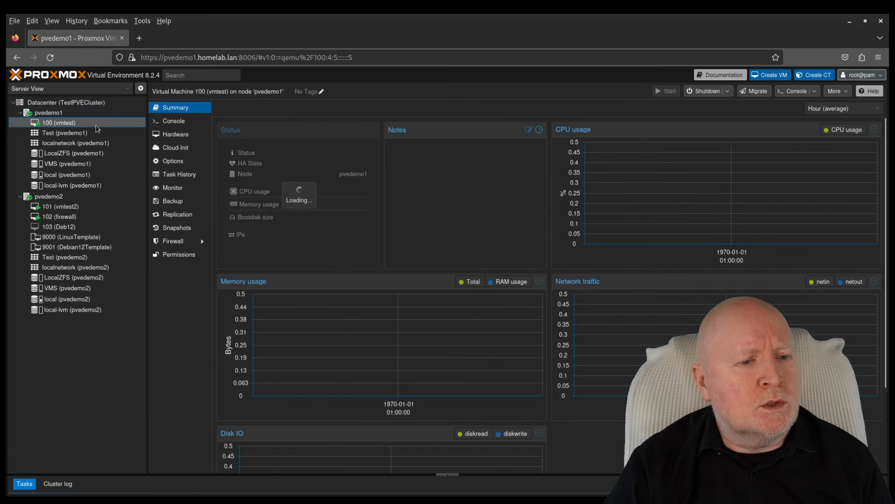
pyautogui.click(159, 135)
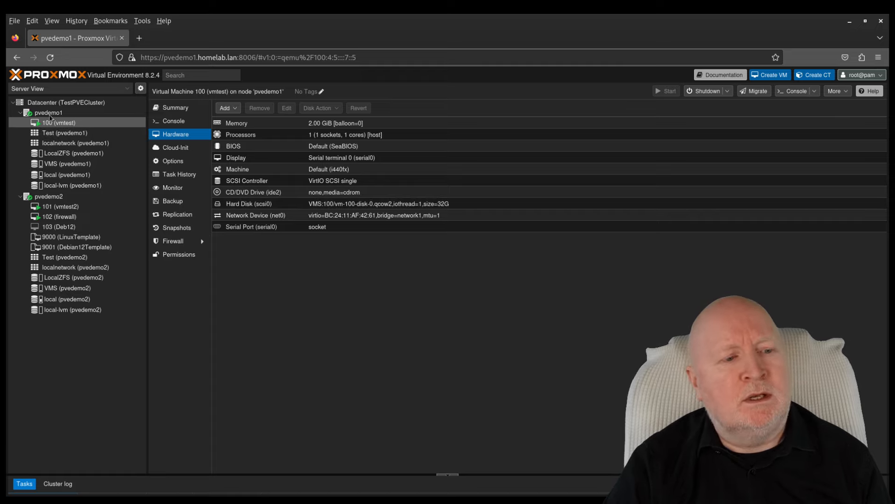
pyautogui.click(315, 205)
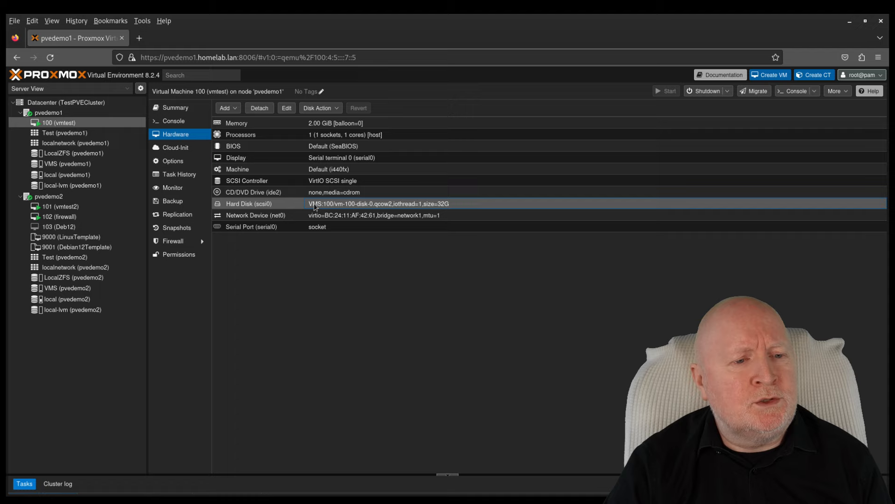
pyautogui.click(335, 108)
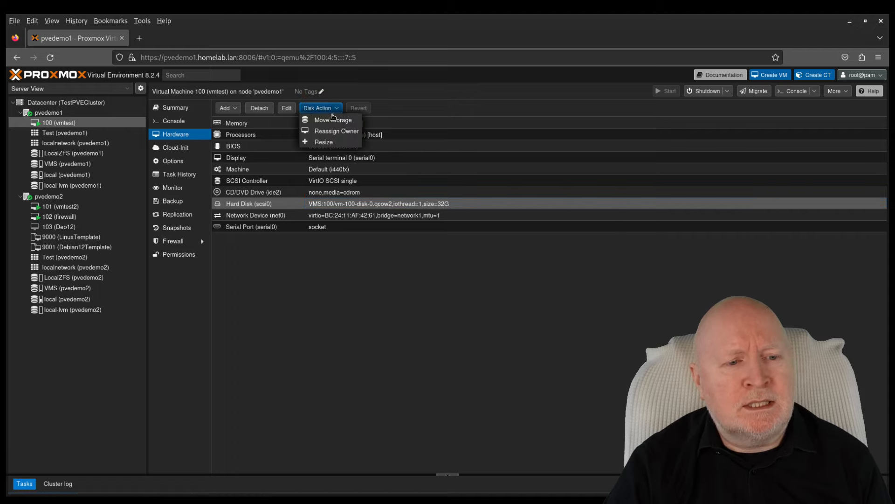
pyautogui.click(330, 120)
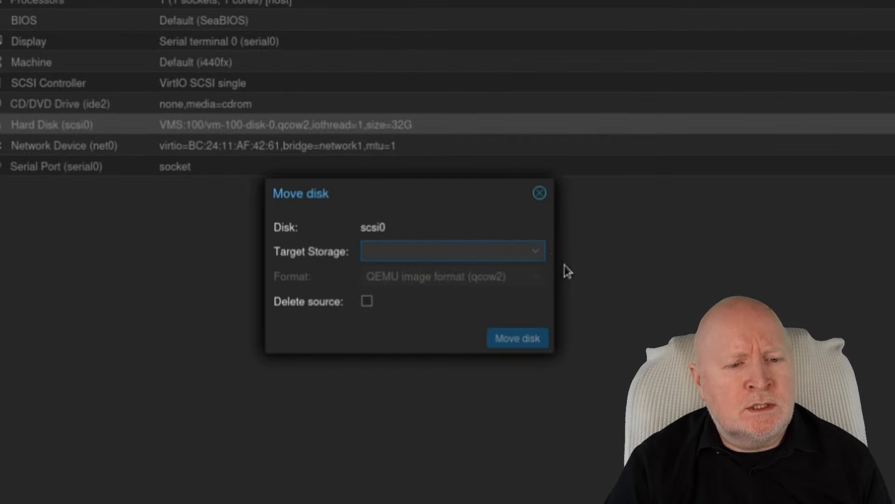
pyautogui.click(541, 256)
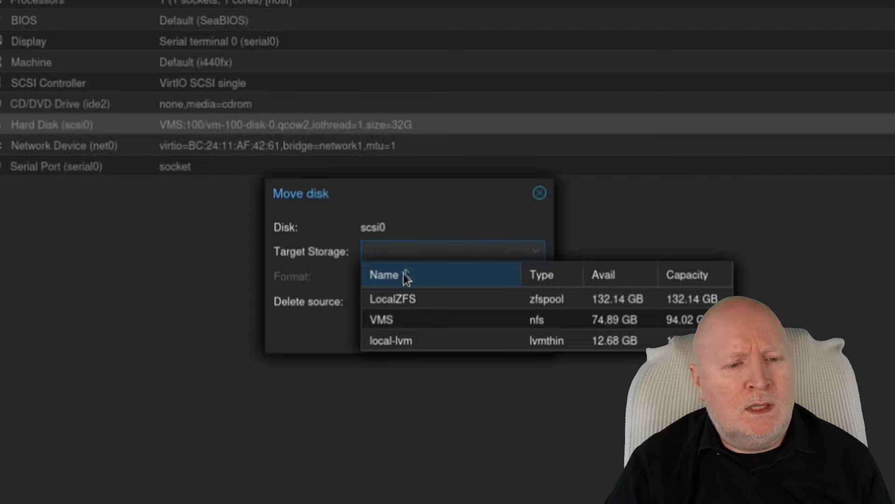
pyautogui.click(415, 304)
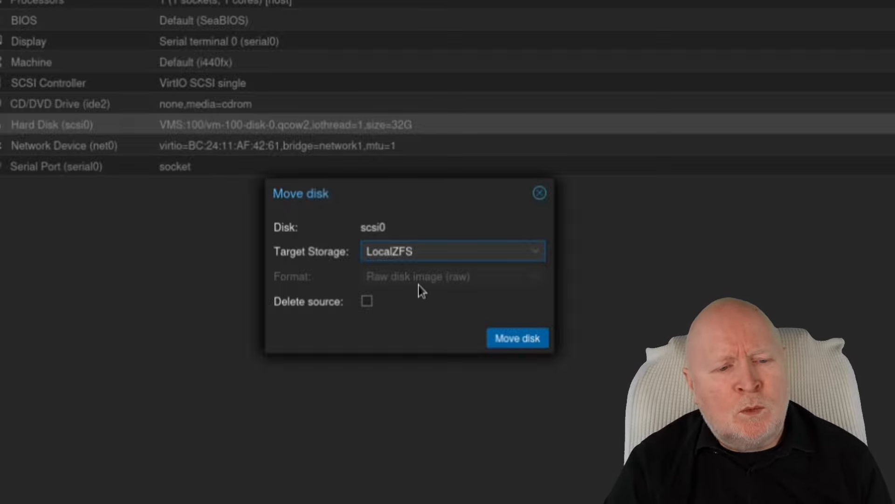
pyautogui.click(368, 302)
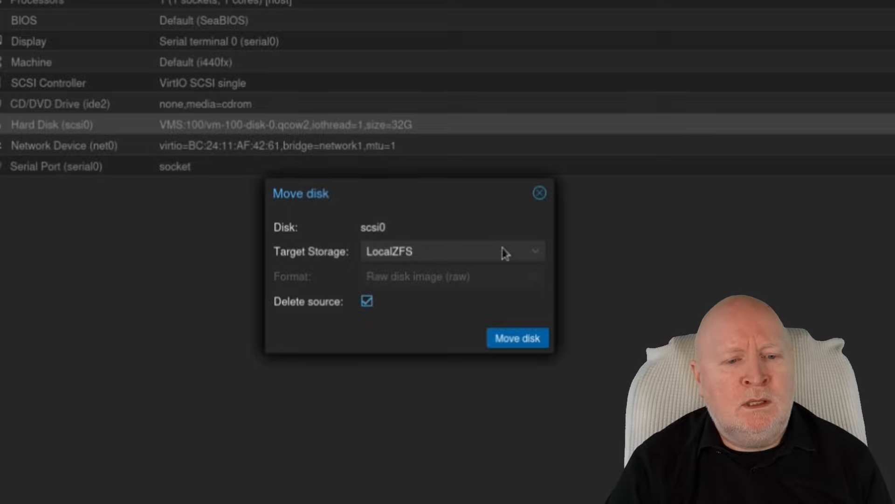
pyautogui.click(506, 342)
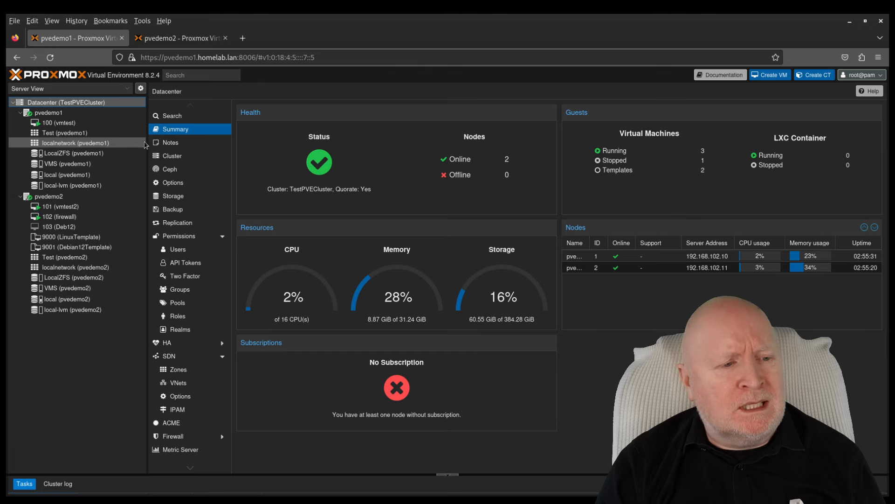
# Step: Check which VM disks are stored in LocalZFS on pvedemo1 and on pvedemo2
pyautogui.click(77, 154)
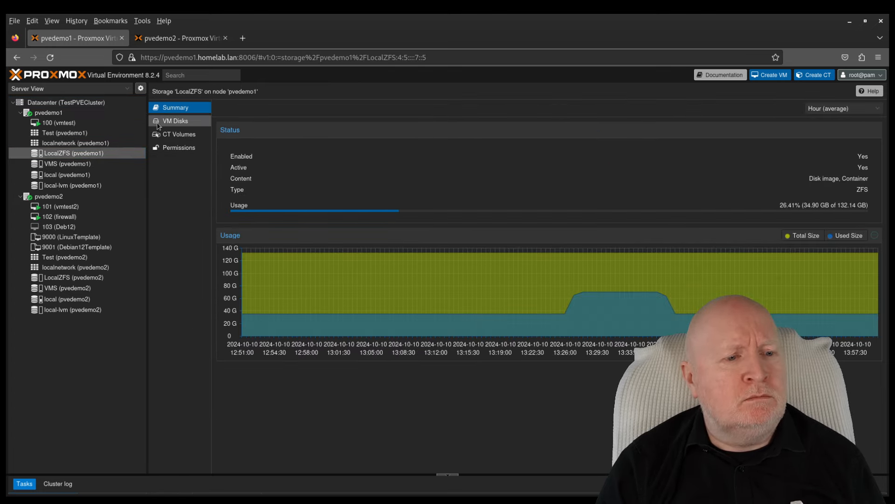
pyautogui.click(158, 125)
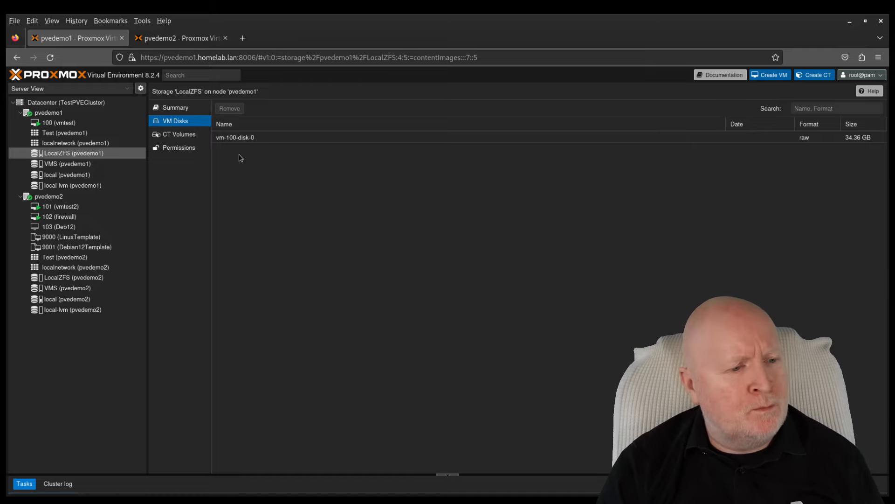
pyautogui.click(69, 278)
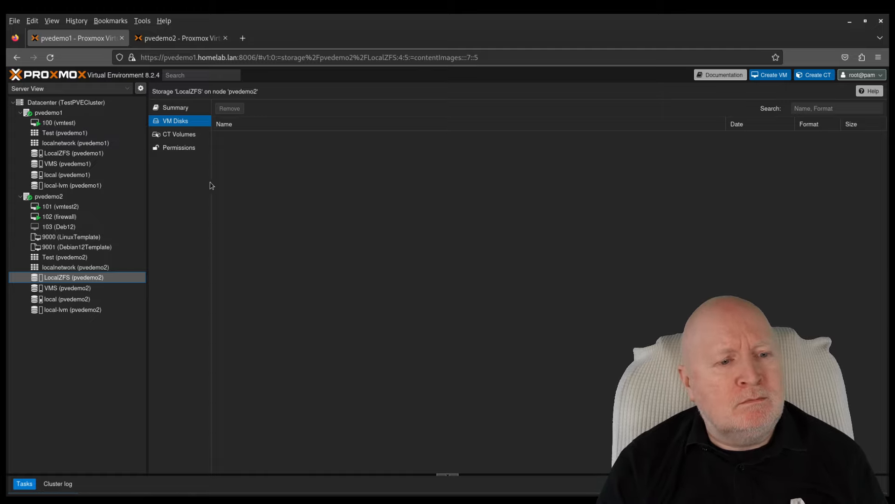
# Step: Review the replication jobs at datacenter level and on node pvedemo1
pyautogui.click(76, 103)
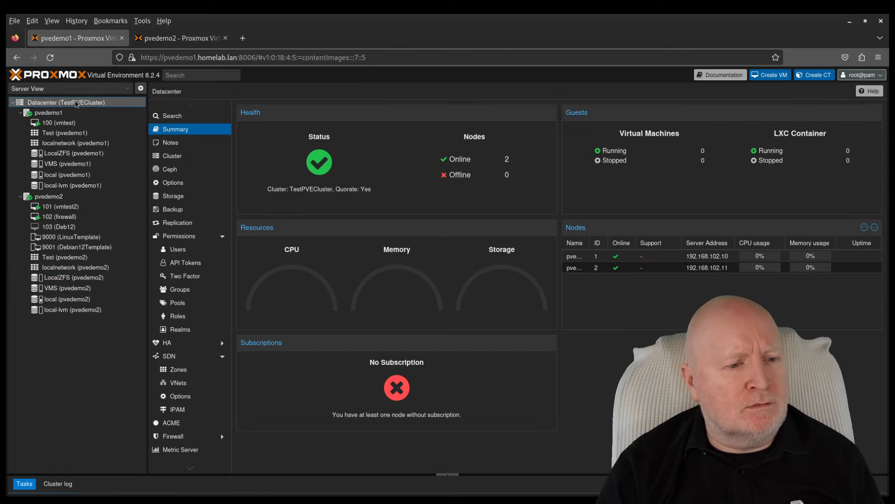
pyautogui.click(191, 223)
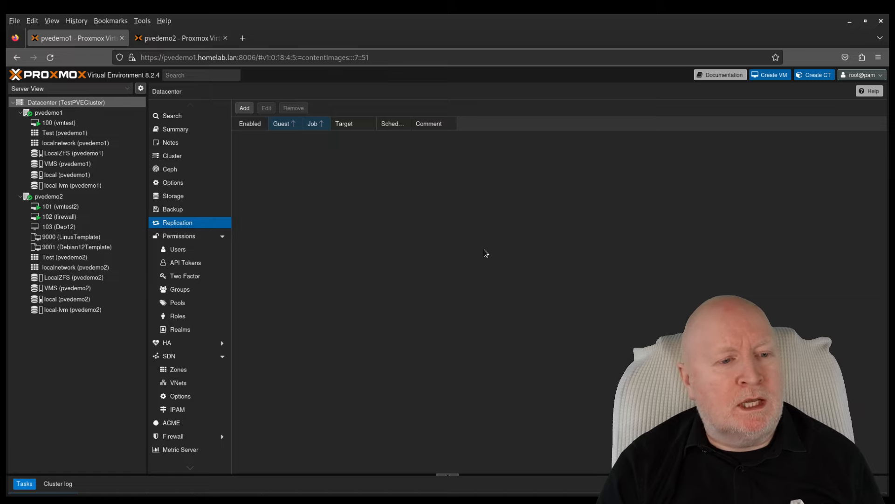
pyautogui.click(60, 113)
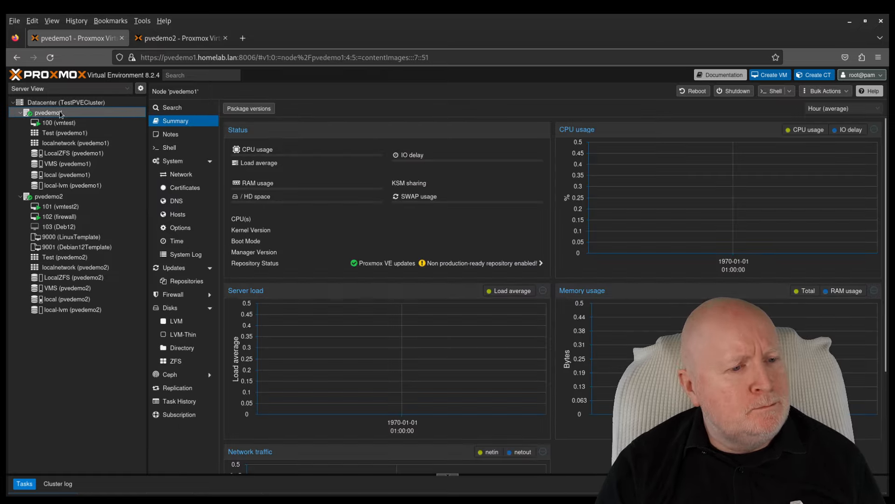
pyautogui.click(165, 389)
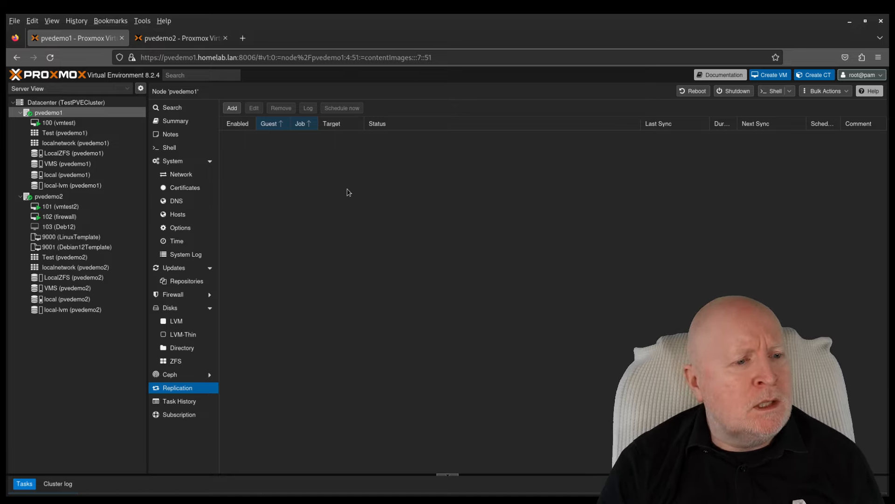
# Step: Start a new replication job for VM 100 (vmtest) with pvedemo2 as the target node
pyautogui.click(78, 125)
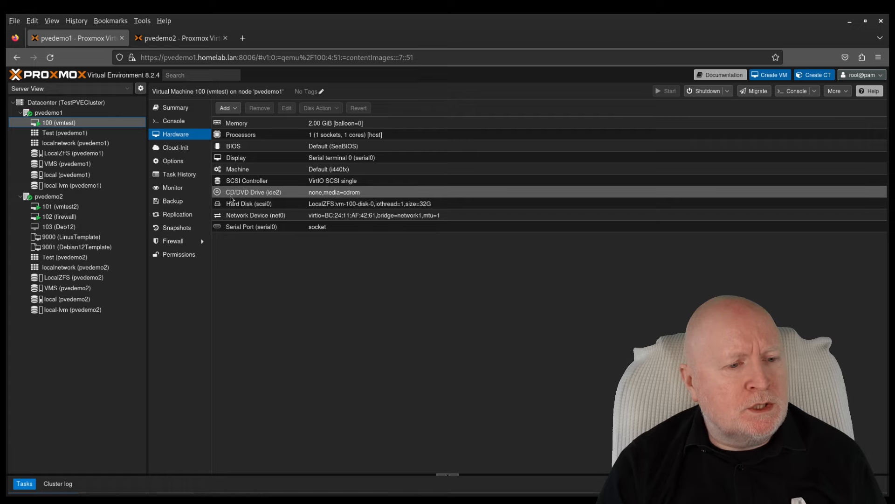
pyautogui.click(176, 216)
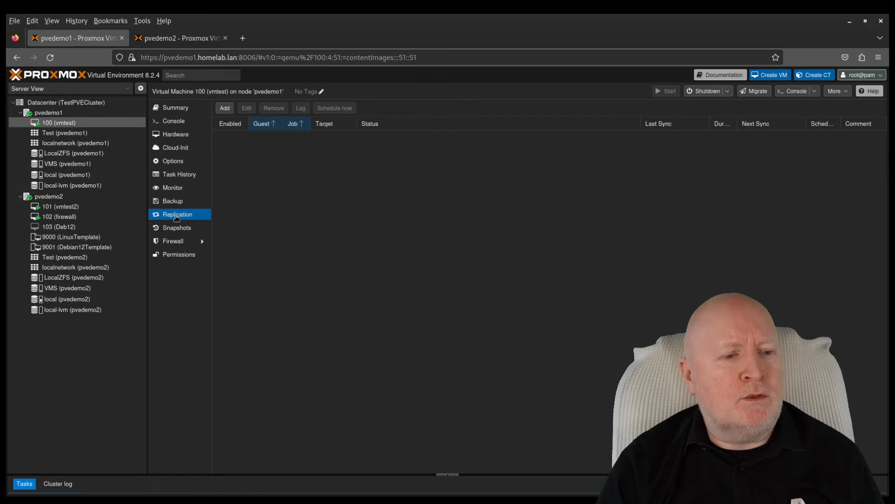
pyautogui.click(225, 109)
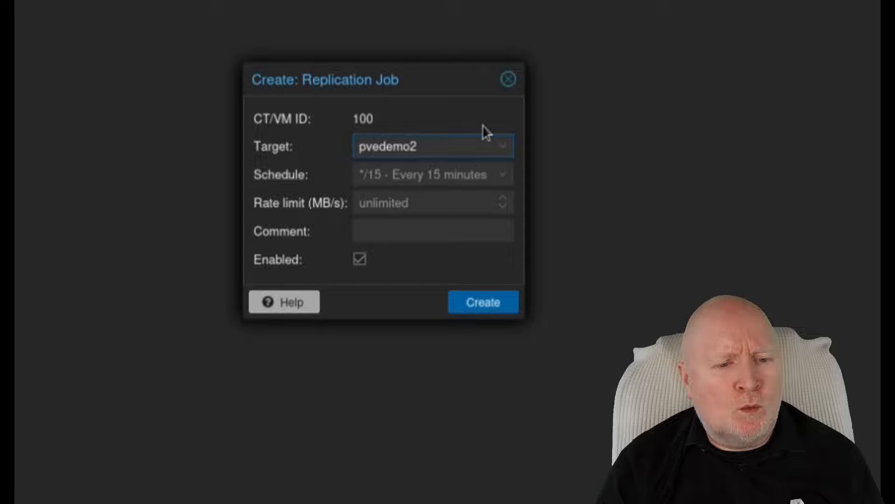
pyautogui.click(504, 150)
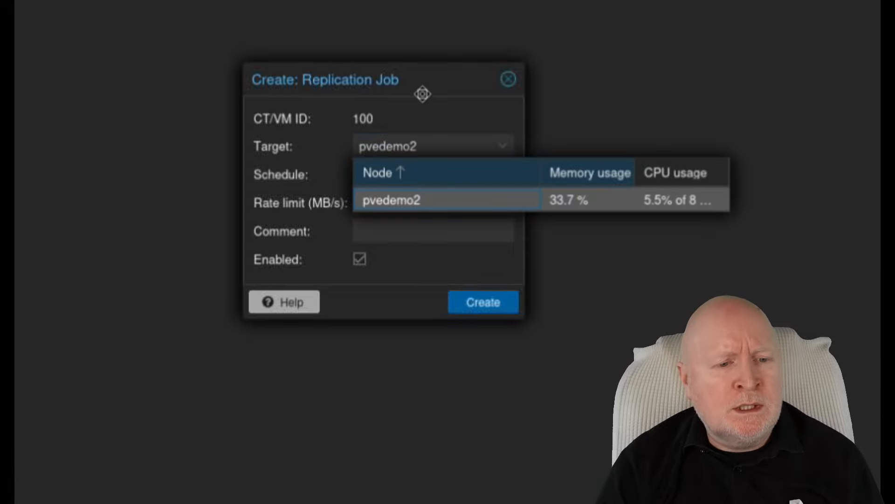
pyautogui.click(258, 191)
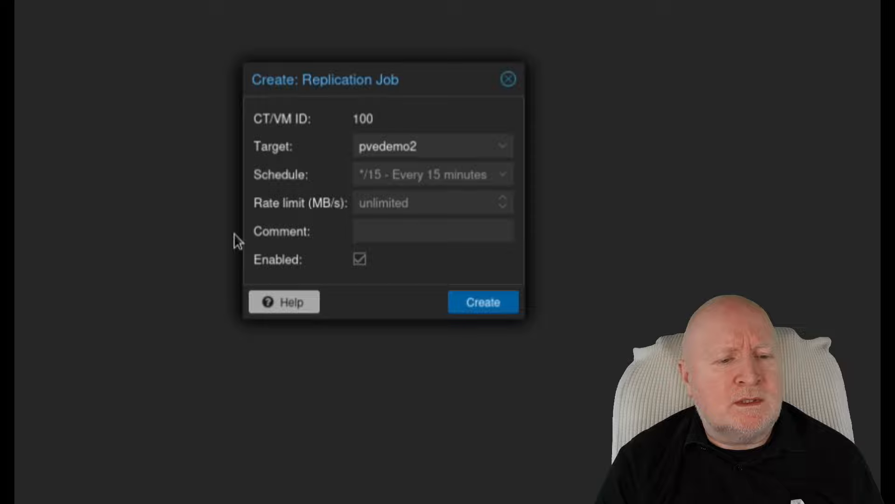
# Step: Set the replication schedule to */1, leave the rate limit unlimited and create the job
pyautogui.click(433, 176)
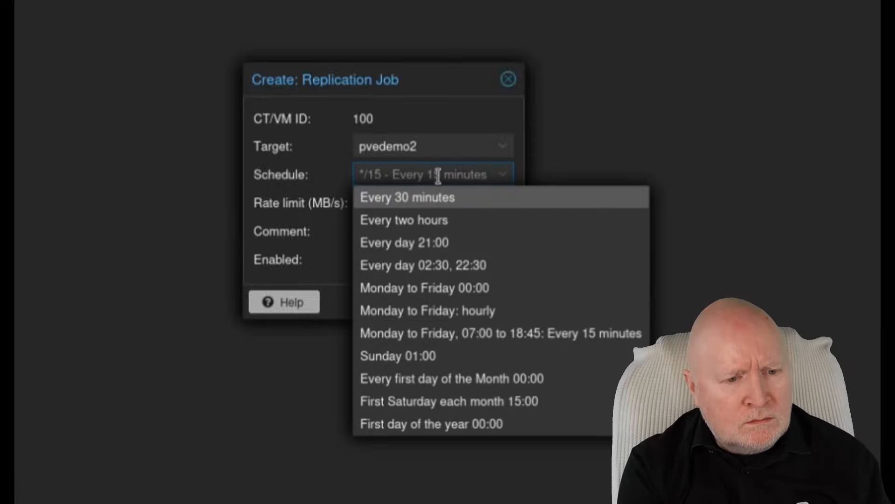
pyautogui.write('*/')
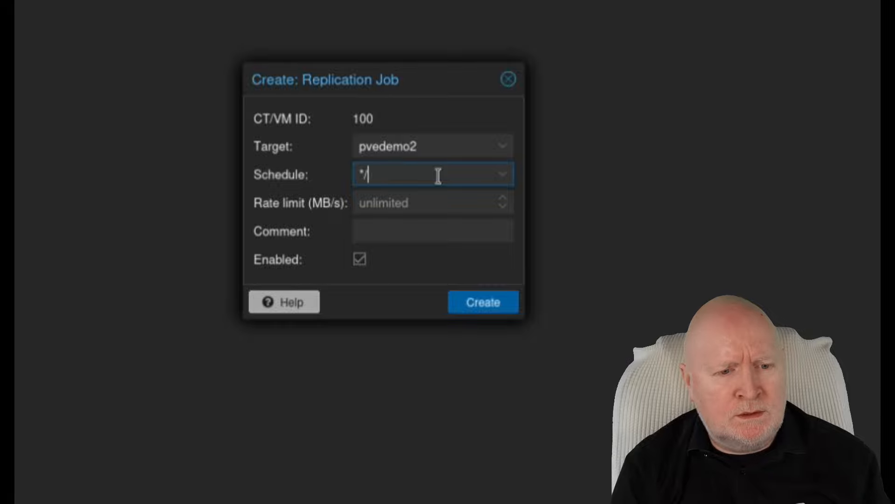
pyautogui.write('1')
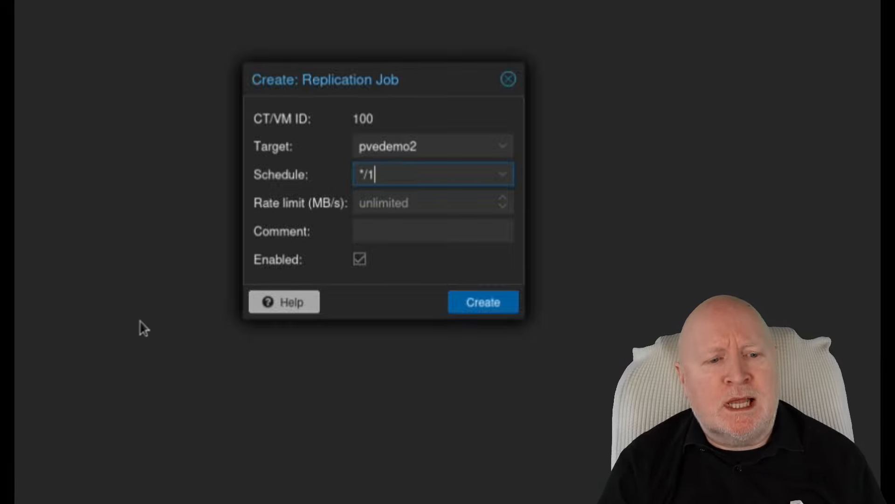
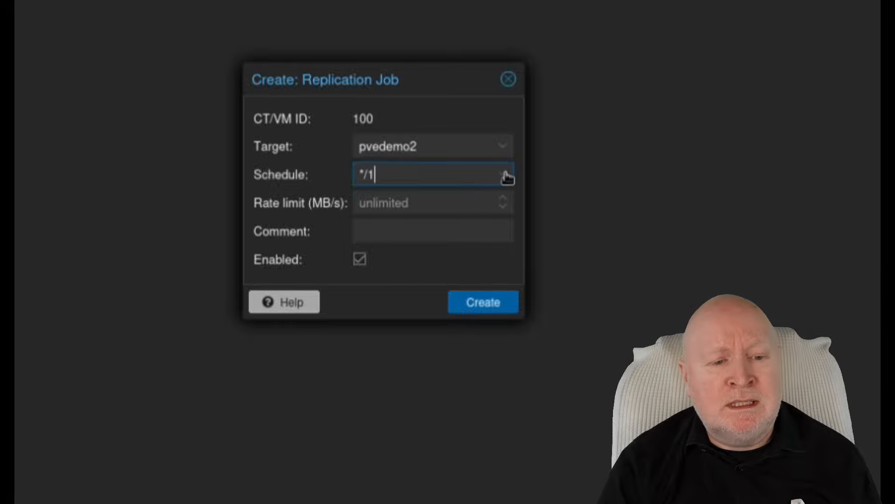
pyautogui.moveTo(457, 168); pyautogui.dragTo(343, 170)
pyautogui.press('BackSpace')
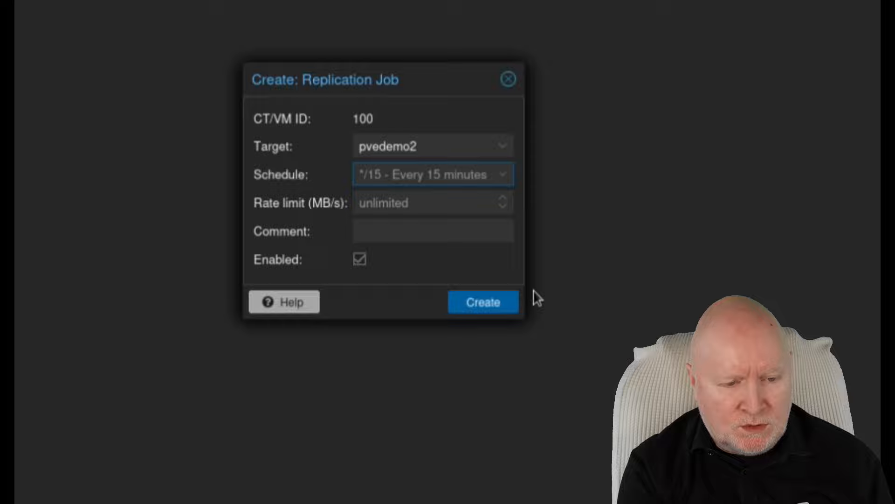
pyautogui.write('*/1')
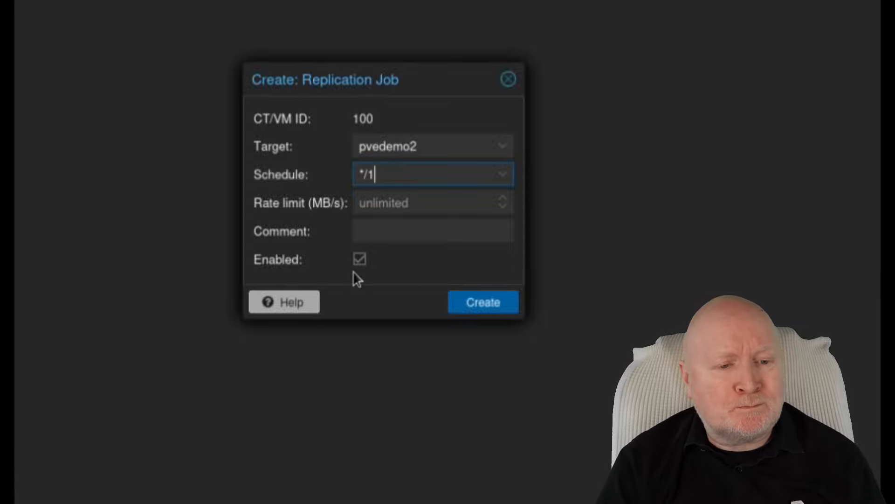
pyautogui.click(506, 175)
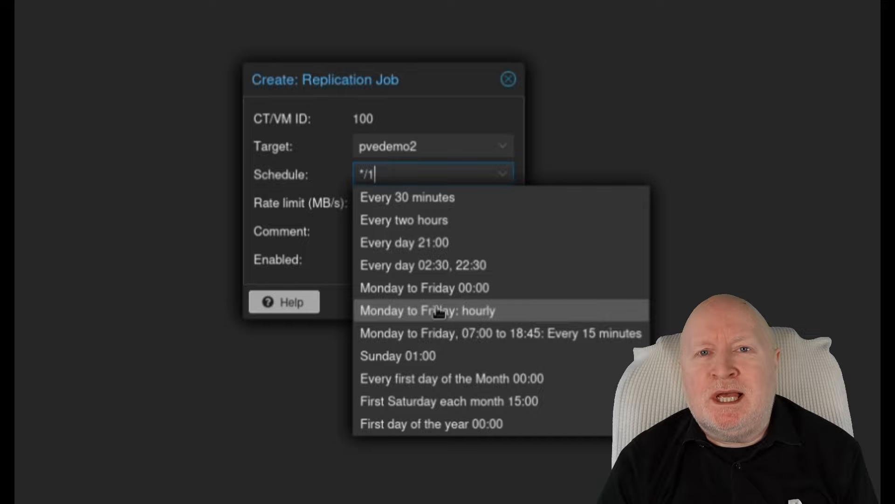
pyautogui.click(293, 198)
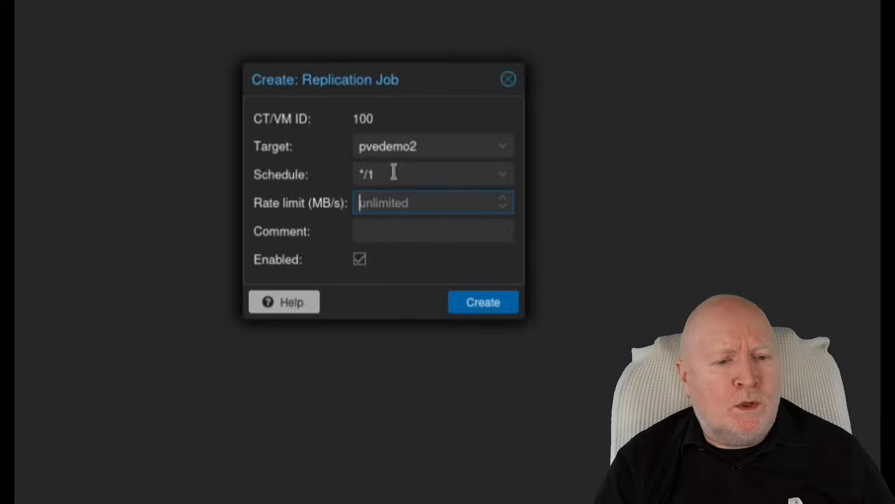
pyautogui.click(481, 309)
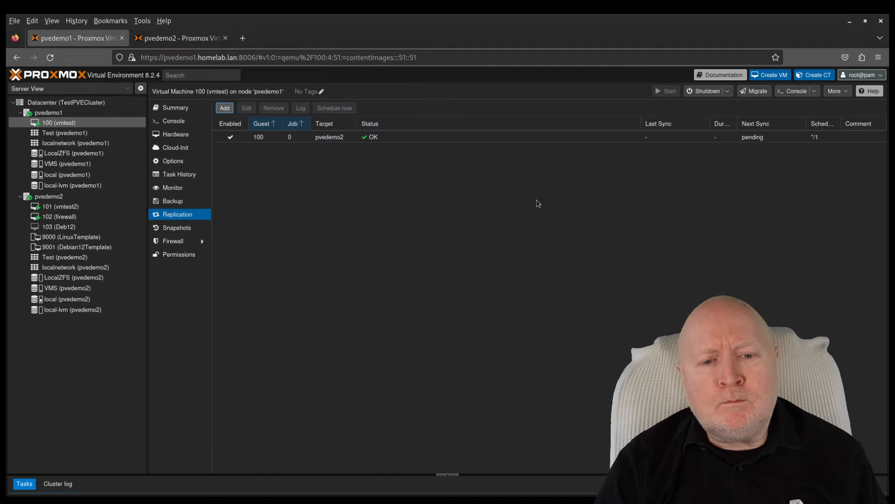
# Step: Check the replication job on node pvedemo1, the VM disks in LocalZFS on pvedemo2 and the hardware of VM 100
pyautogui.click(115, 113)
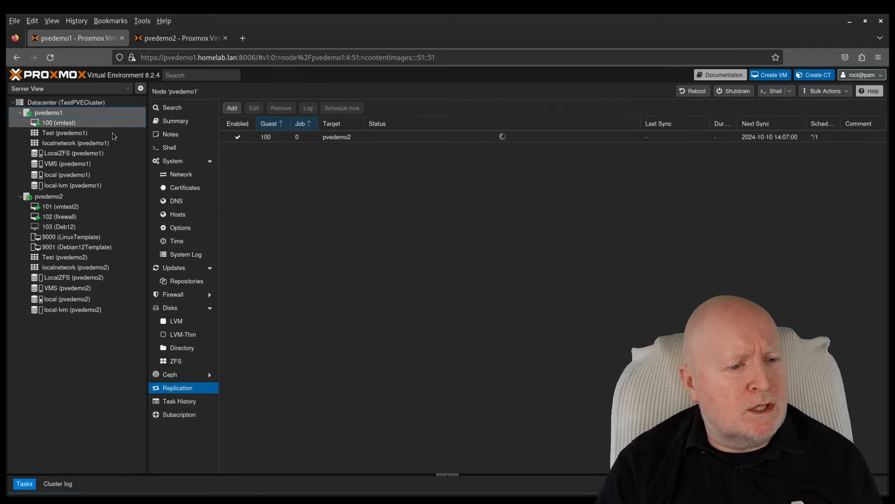
pyautogui.click(83, 103)
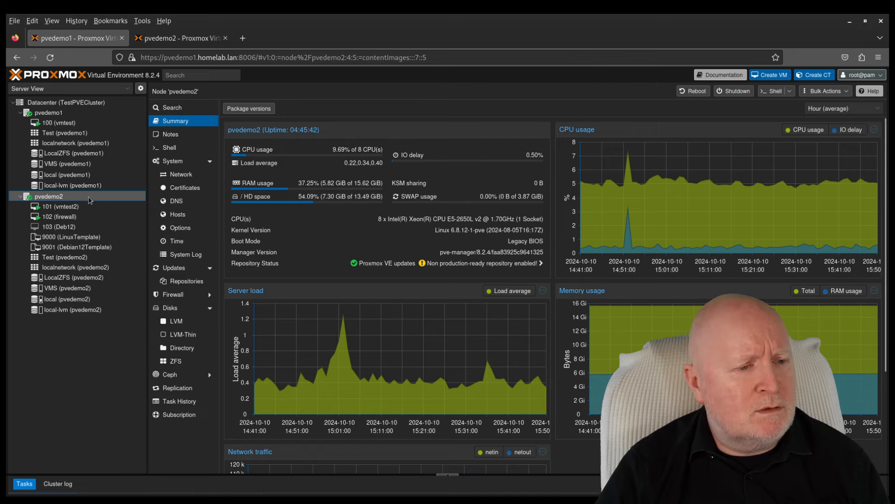
pyautogui.click(114, 280)
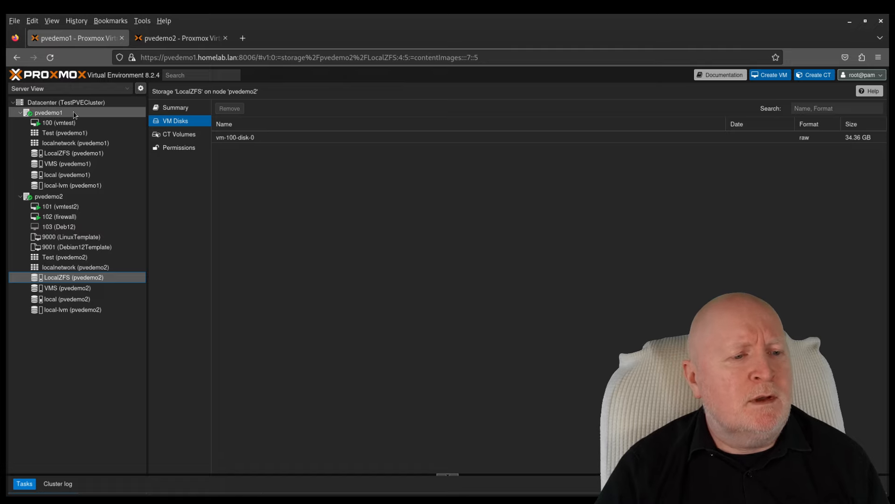
pyautogui.click(58, 124)
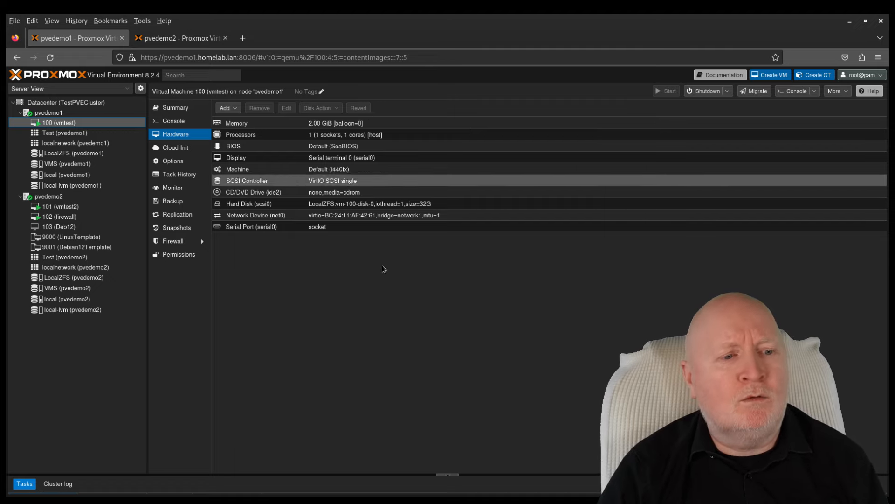
# Step: Start a new high-availability group for the datacenter with the ID Prefer_Node1
pyautogui.click(98, 104)
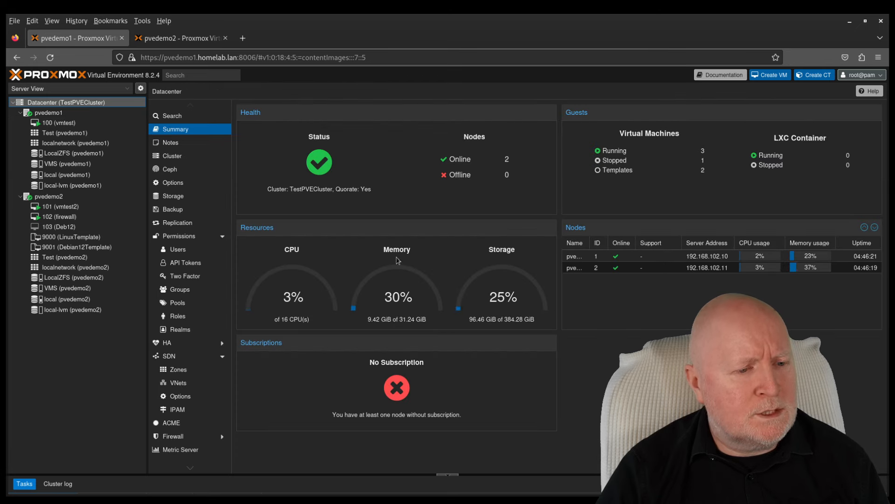
pyautogui.click(224, 344)
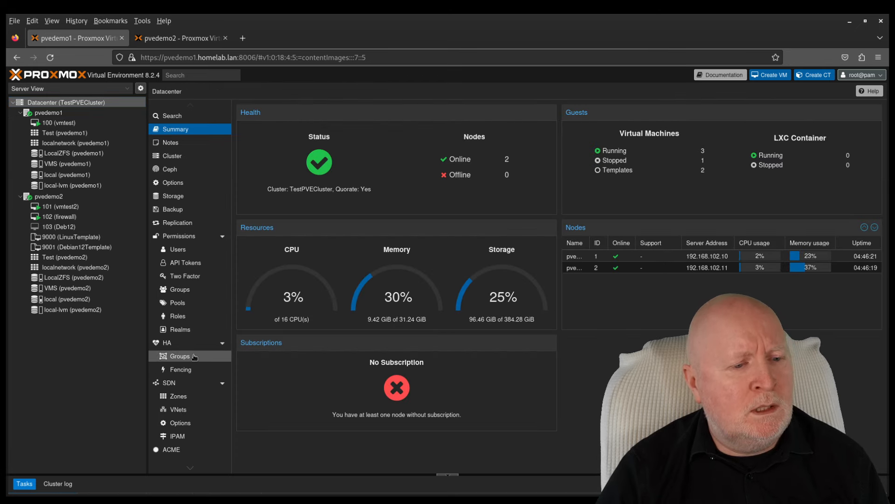
pyautogui.click(194, 356)
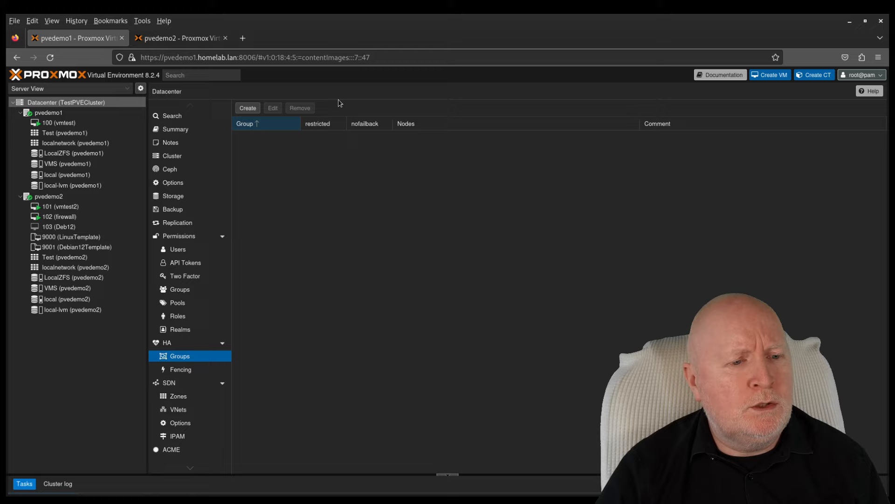
pyautogui.click(249, 108)
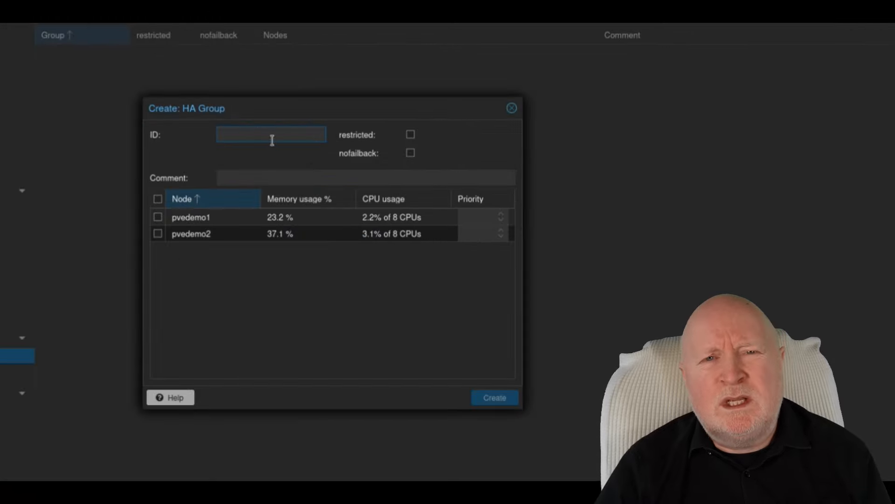
pyautogui.moveTo(273, 139)
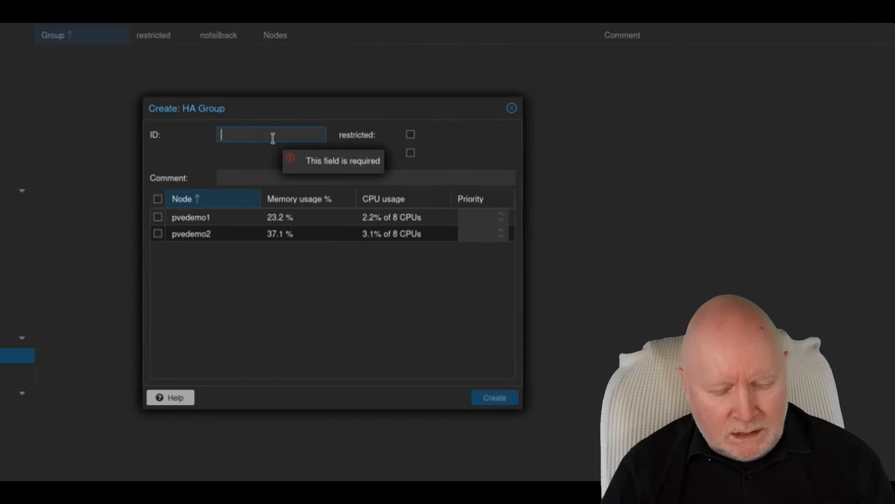
pyautogui.write('Prefer')
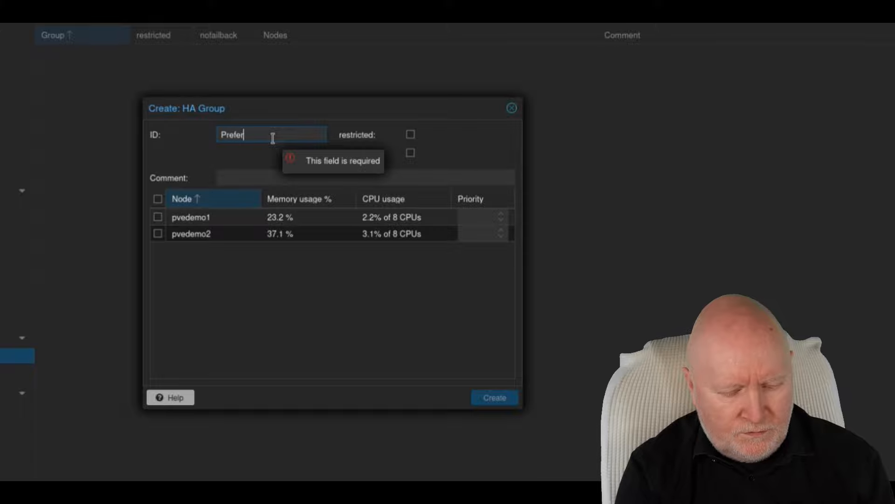
pyautogui.write('_Nodes')
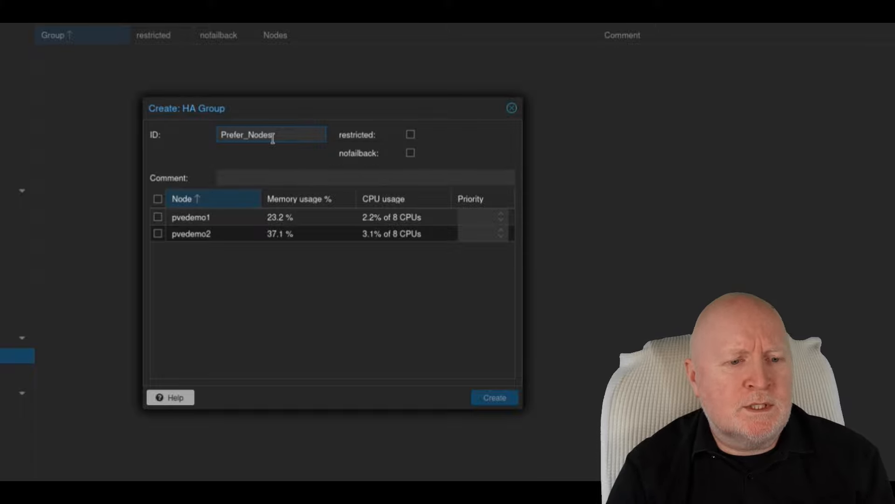
pyautogui.press('BackSpace')
pyautogui.write('1')
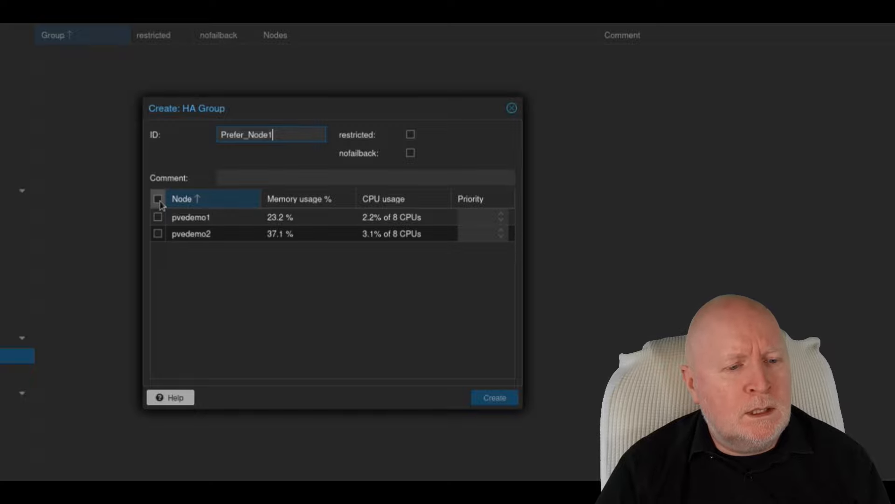
# Step: Include both nodes with priority 10 for pvedemo1 and 1 for pvedemo2, enable nofailback and create the HA group
pyautogui.click(158, 199)
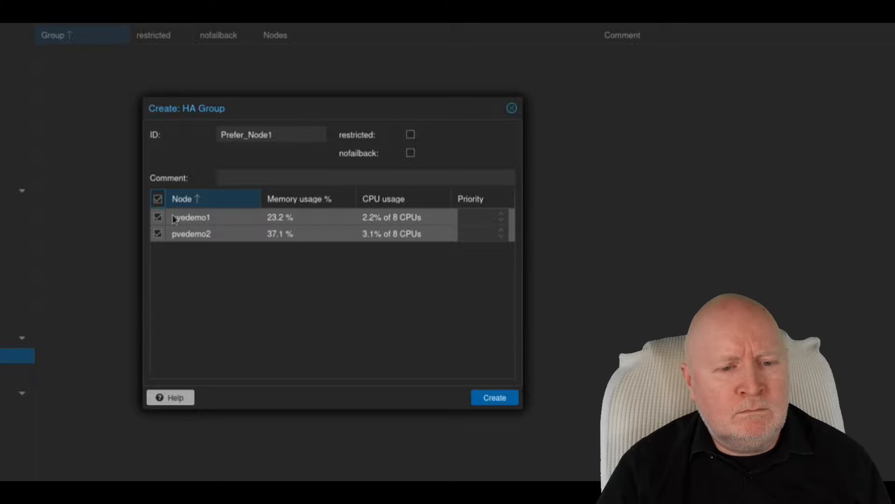
pyautogui.click(473, 216)
pyautogui.write('10')
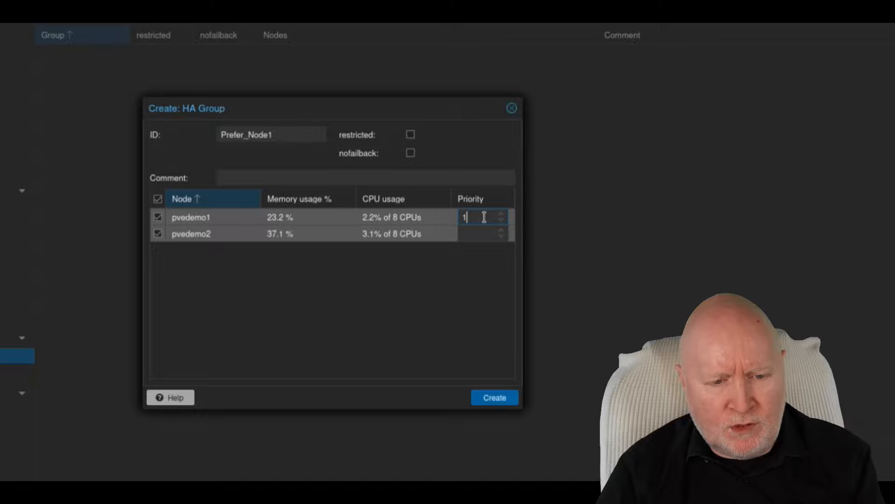
pyautogui.write('1')
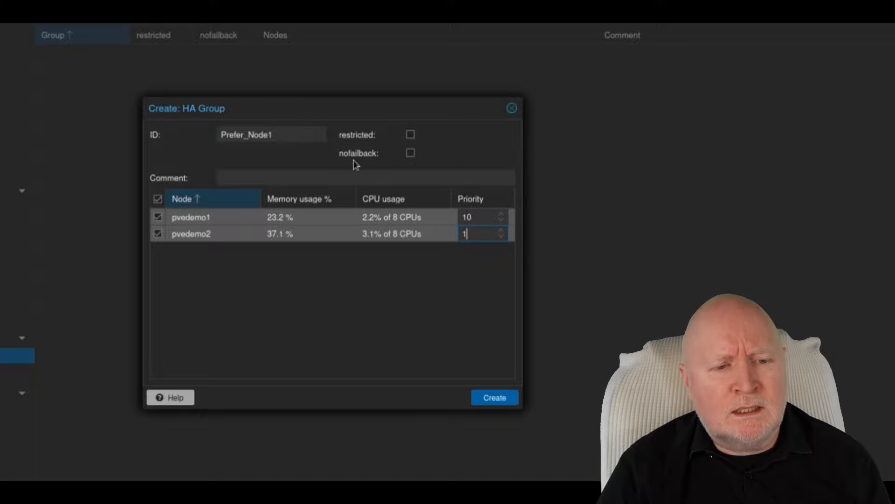
pyautogui.click(411, 154)
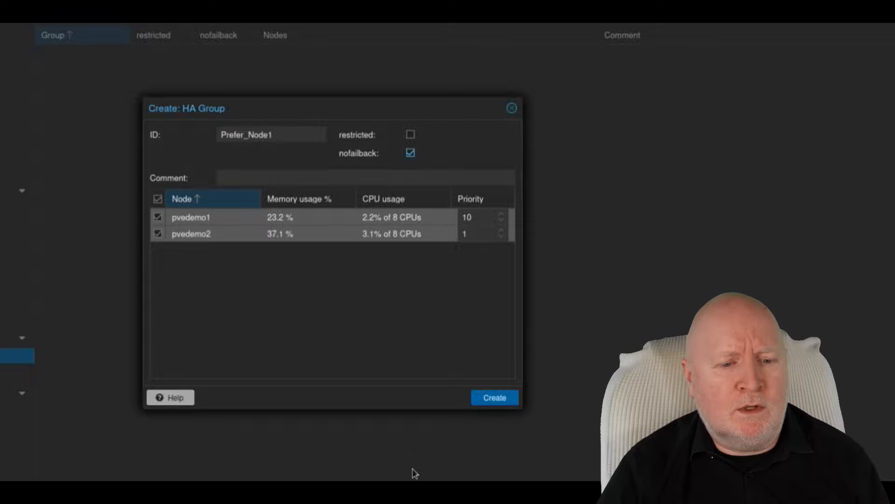
pyautogui.click(495, 398)
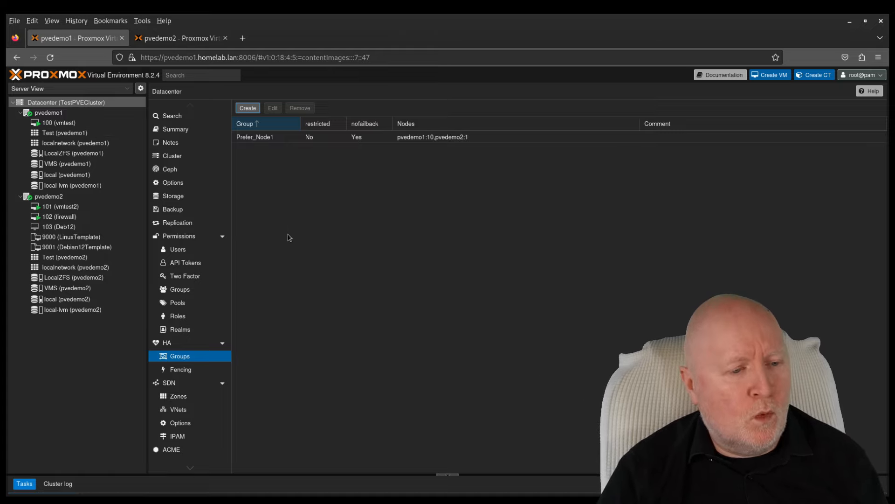
# Step: Start adding VM 100 as a high-availability resource in the Prefer_Node1 group, keeping the request state as started
pyautogui.click(180, 341)
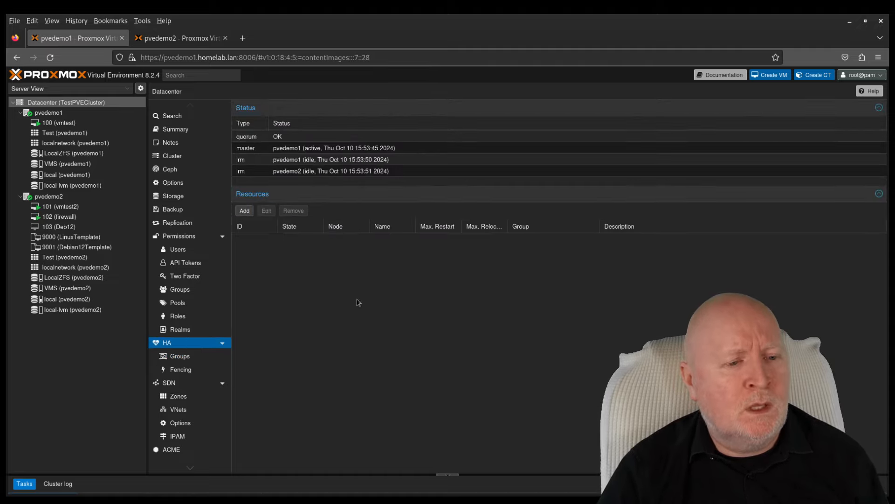
pyautogui.click(245, 210)
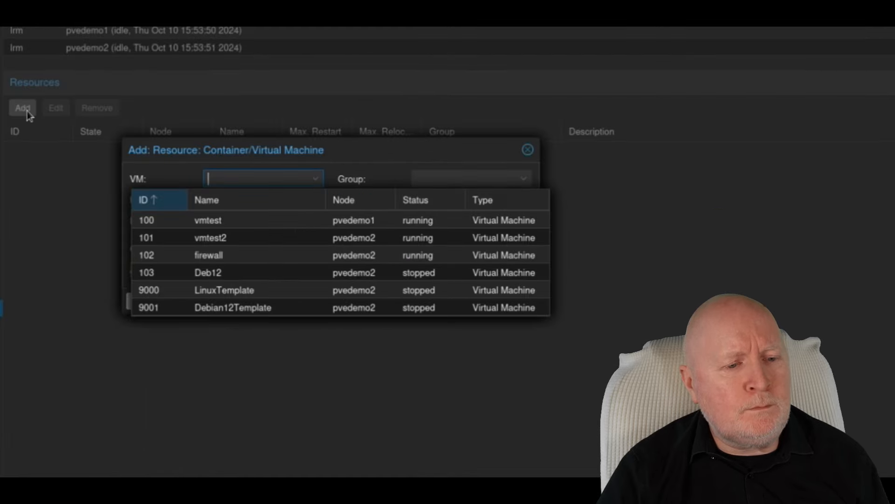
pyautogui.click(150, 222)
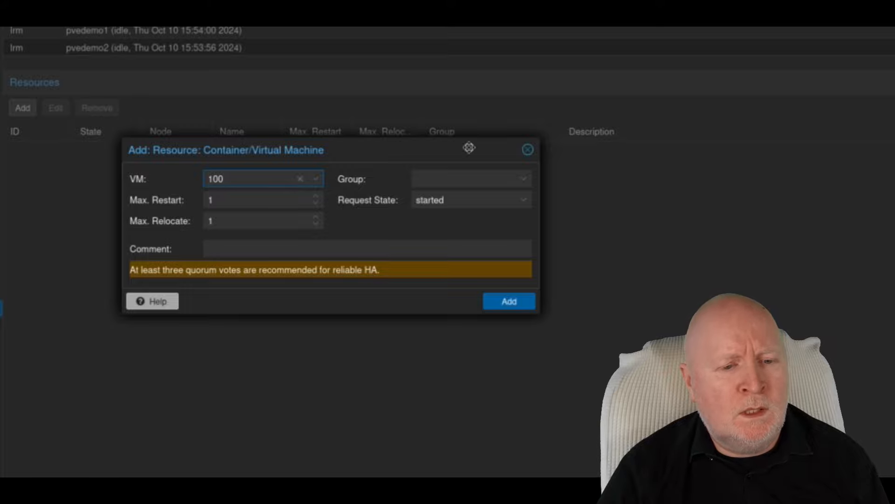
pyautogui.click(523, 182)
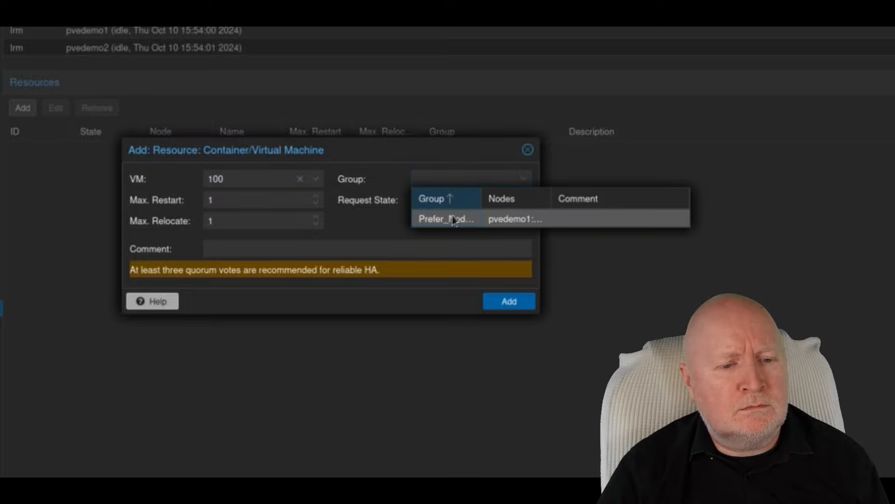
pyautogui.click(450, 218)
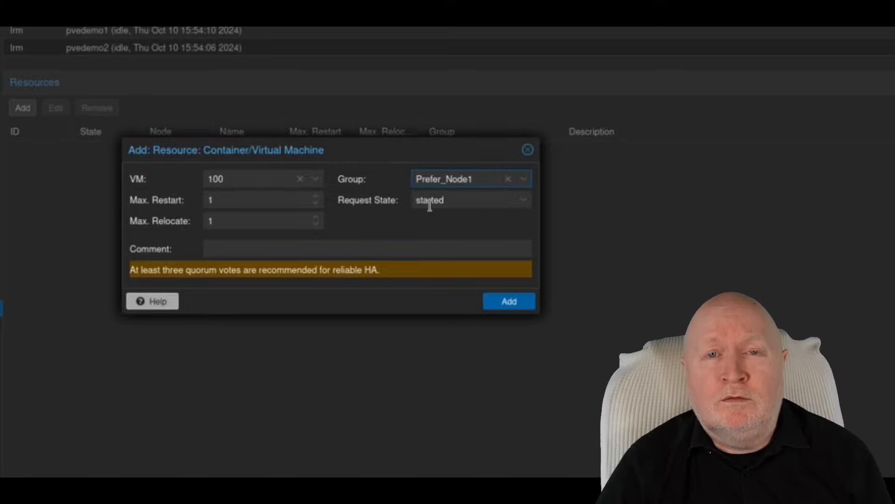
pyautogui.click(521, 202)
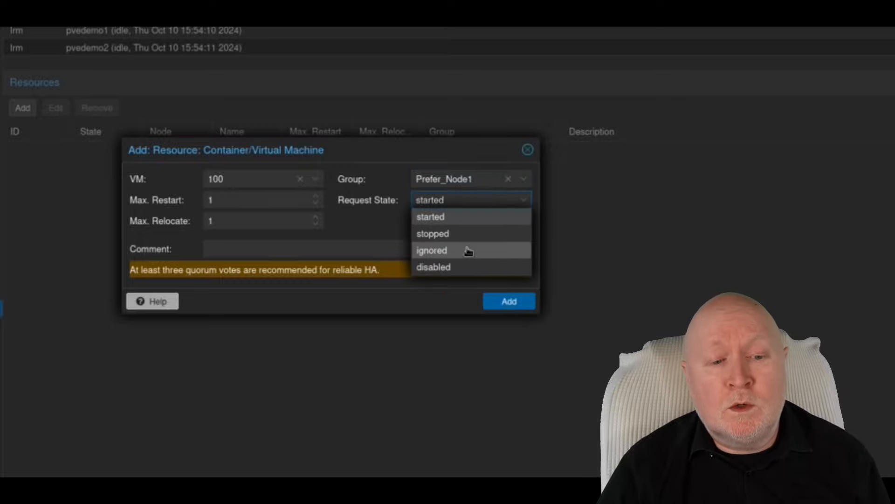
pyautogui.click(355, 225)
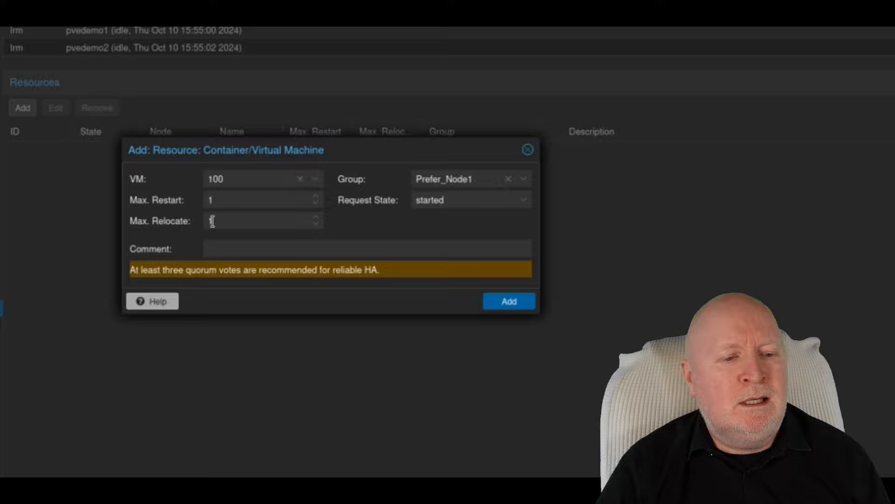
# Step: Try a Max. Restart value of 3 for the HA resource and return it to 1
pyautogui.click(316, 197)
pyautogui.click(315, 197)
pyautogui.click(316, 197)
pyautogui.click(316, 203)
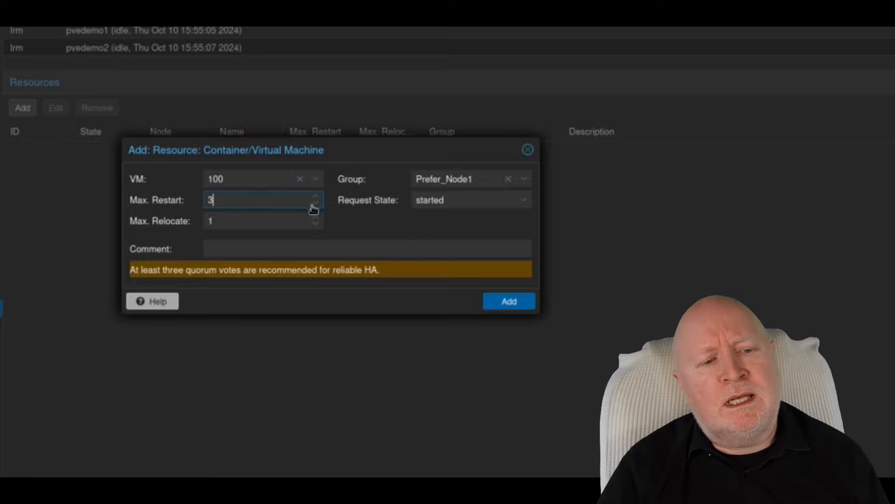
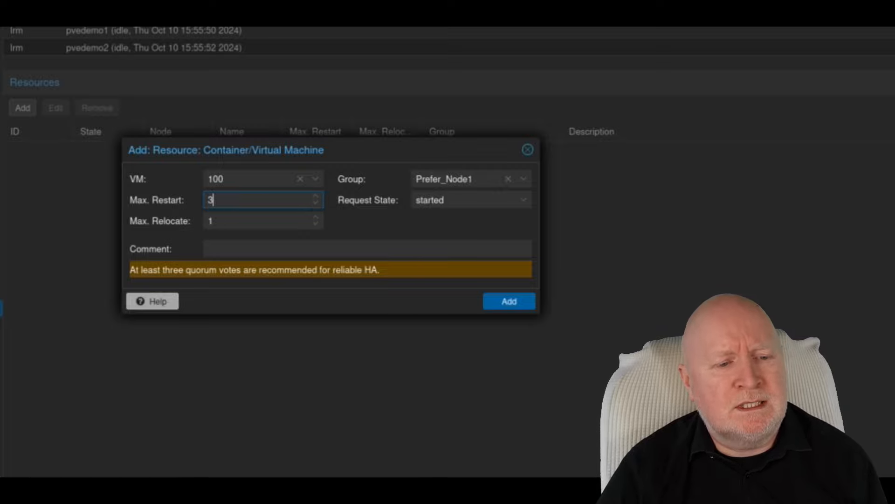
pyautogui.click(316, 203)
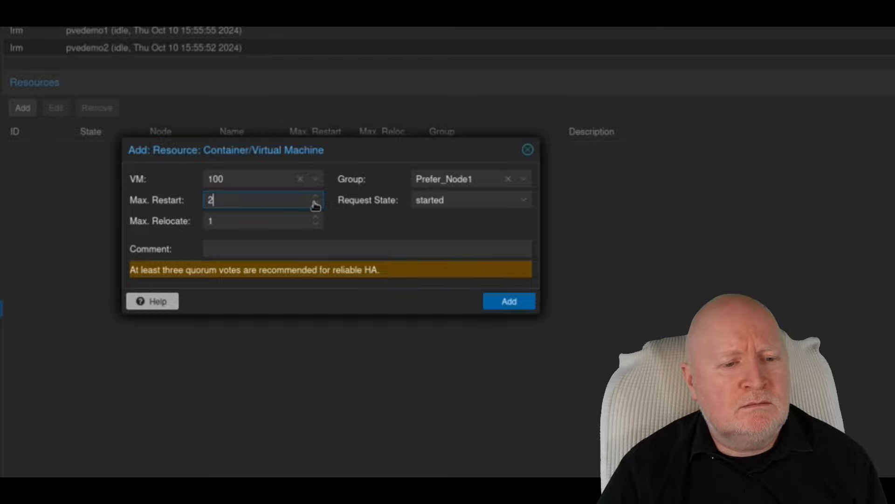
pyautogui.click(316, 196)
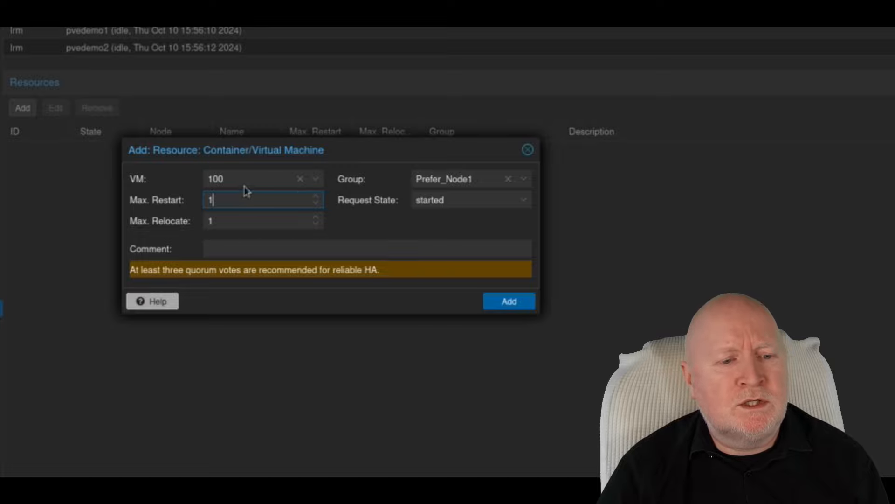
# Step: Enter vmtest as the comment and add the HA resource
pyautogui.click(294, 254)
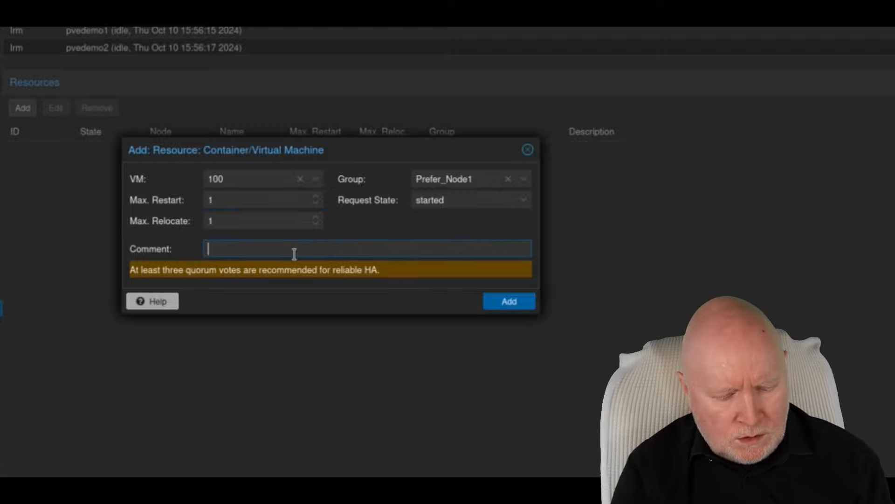
pyautogui.write('vmtest')
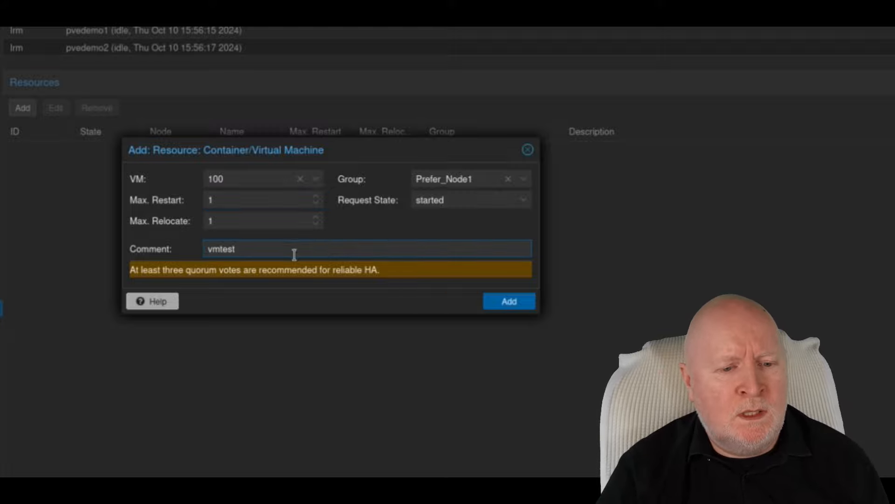
pyautogui.click(510, 302)
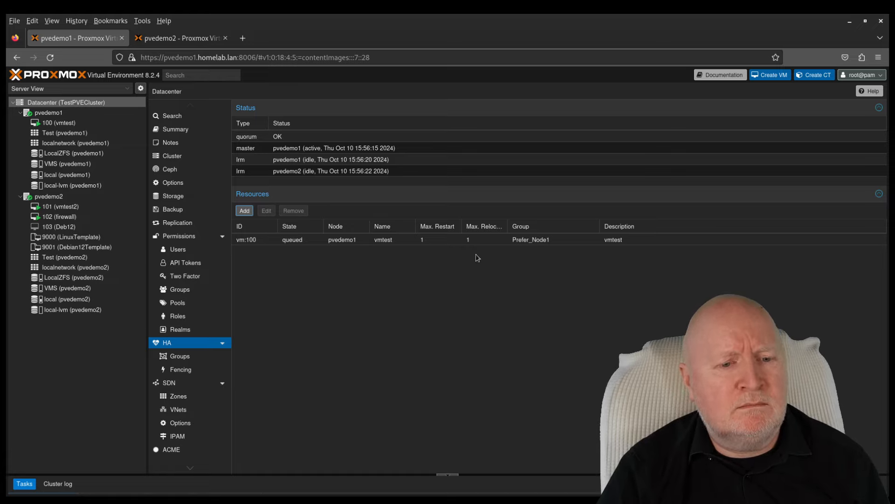
# Step: Review the settings of the new vm:100 HA resource and close them without changes
pyautogui.click(262, 240)
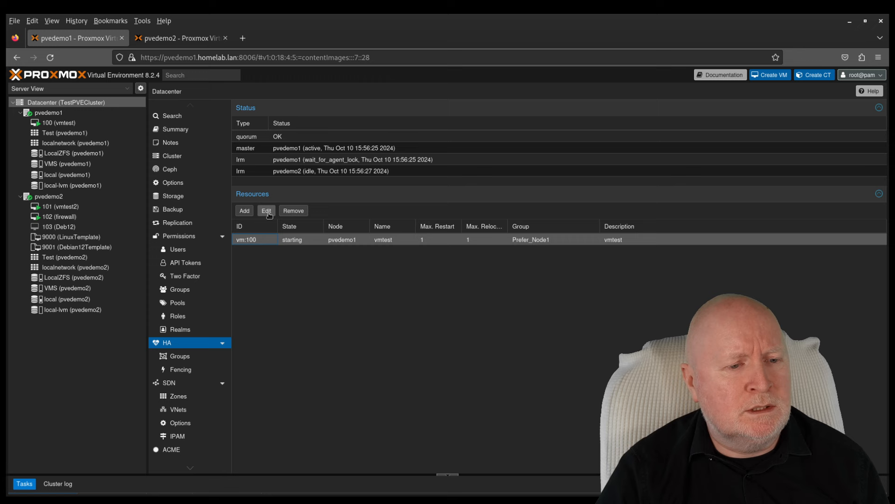
pyautogui.click(267, 211)
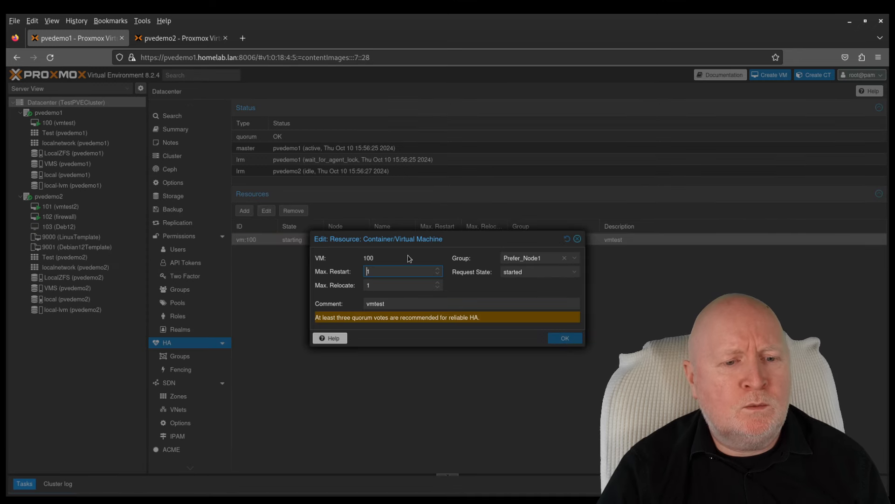
pyautogui.click(579, 239)
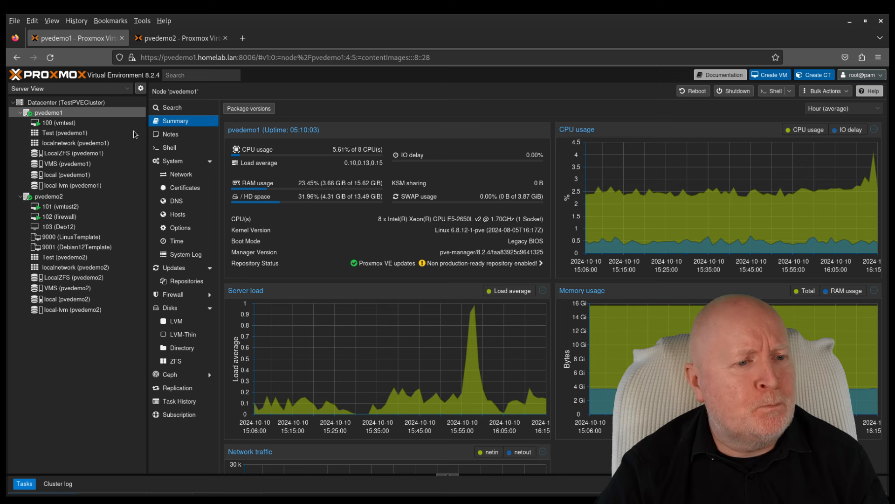
# Step: Monitor the pvedemo1 summary, the cluster's HA status and the ping in the VM 101 console on pvedemo2 during the failover test
pyautogui.click(171, 41)
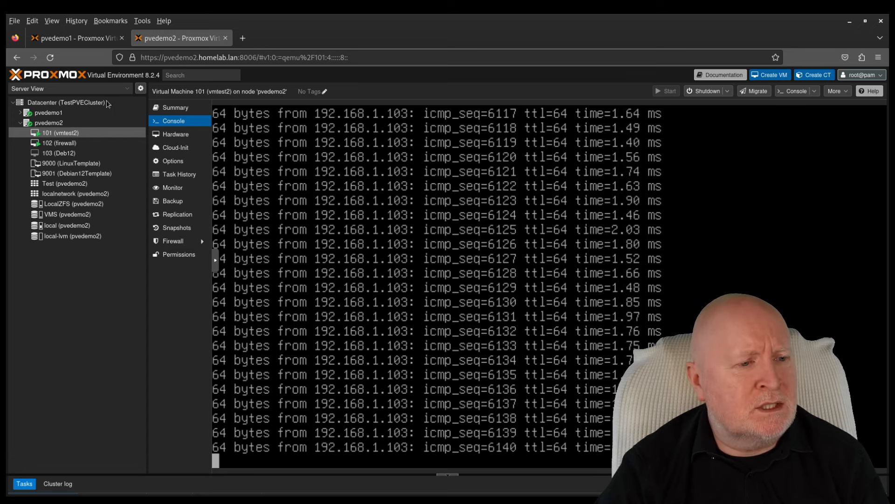
pyautogui.click(61, 42)
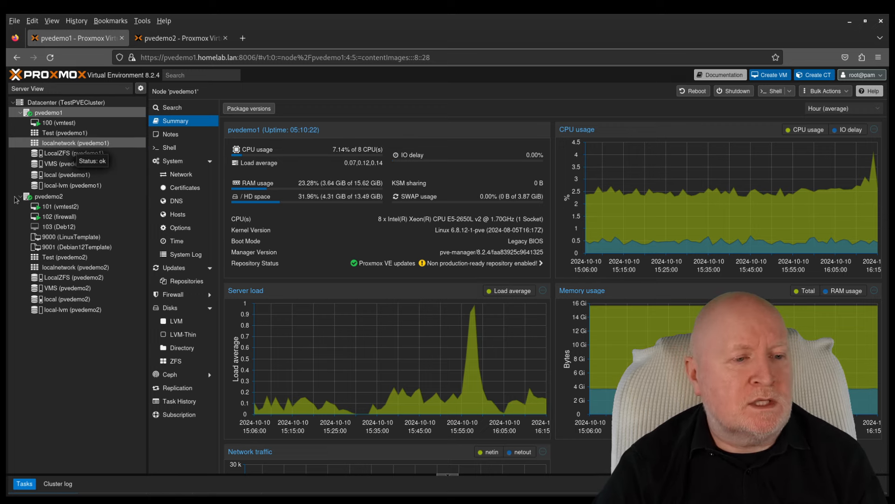
pyautogui.moveTo(658, 192)
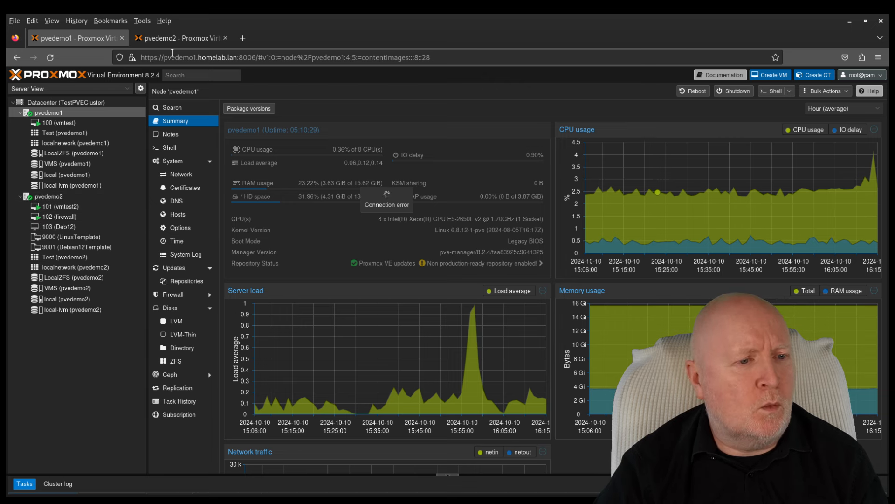
pyautogui.click(176, 39)
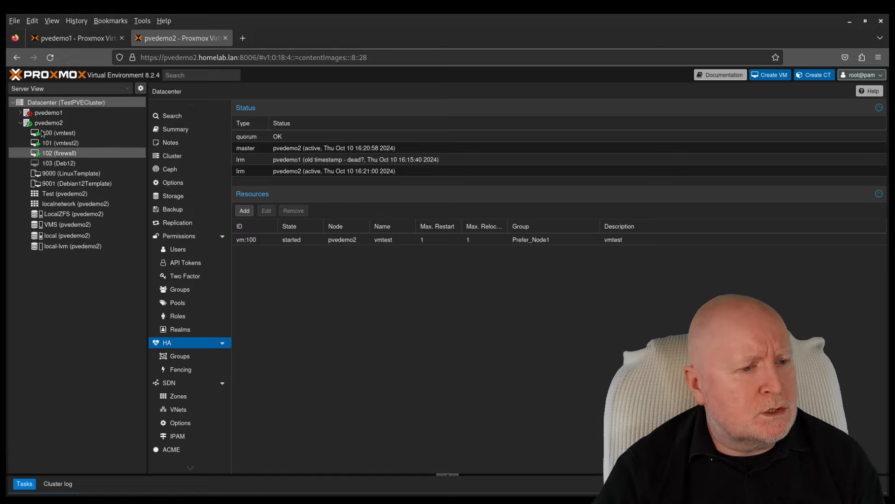
pyautogui.click(68, 143)
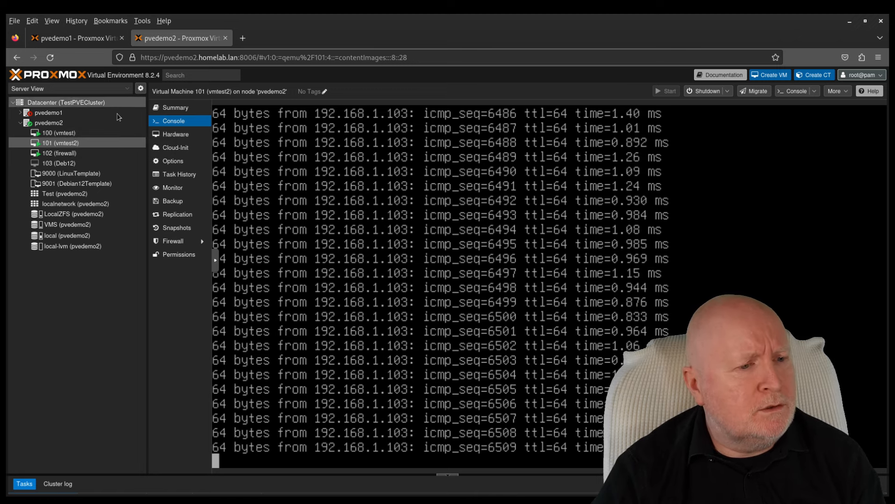
# Step: Inspect the target, schedule and rate limit of VM 100's replication job at datacenter level and close it without changes
pyautogui.click(90, 103)
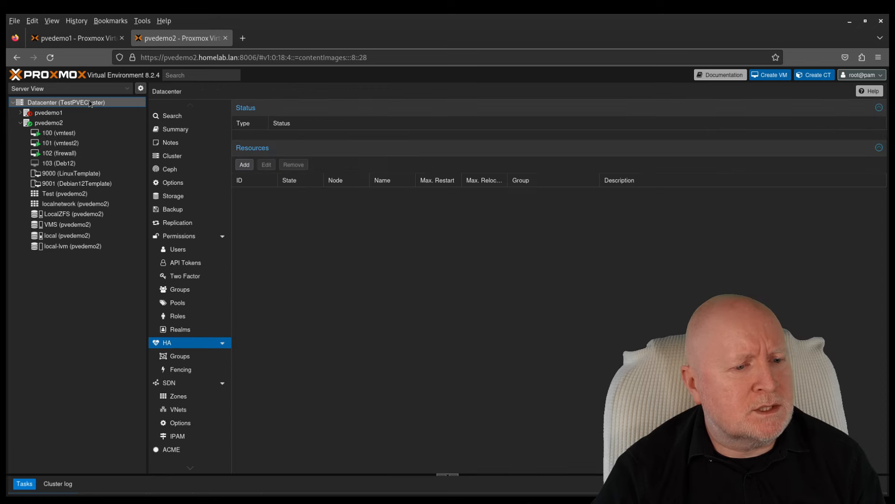
pyautogui.click(178, 222)
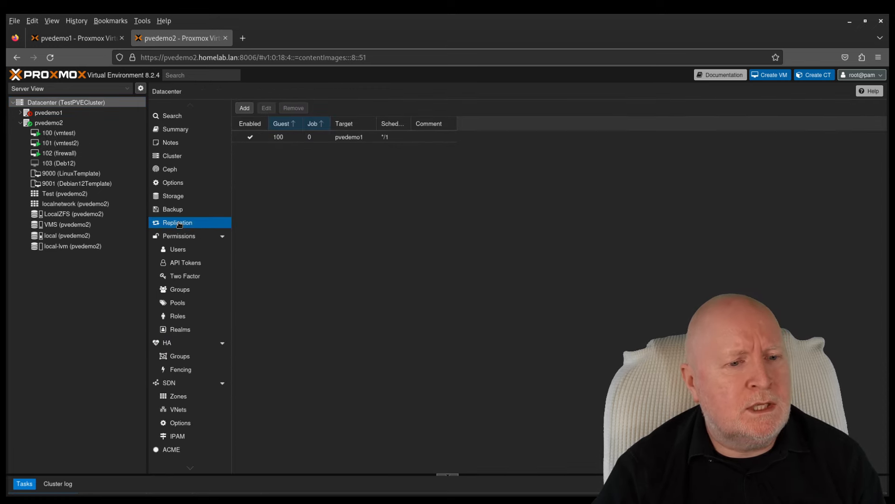
pyautogui.click(351, 140)
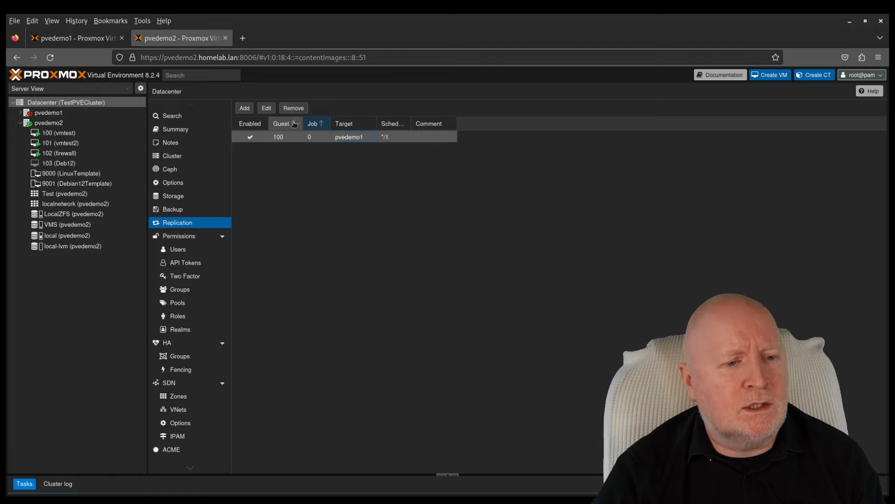
pyautogui.click(266, 108)
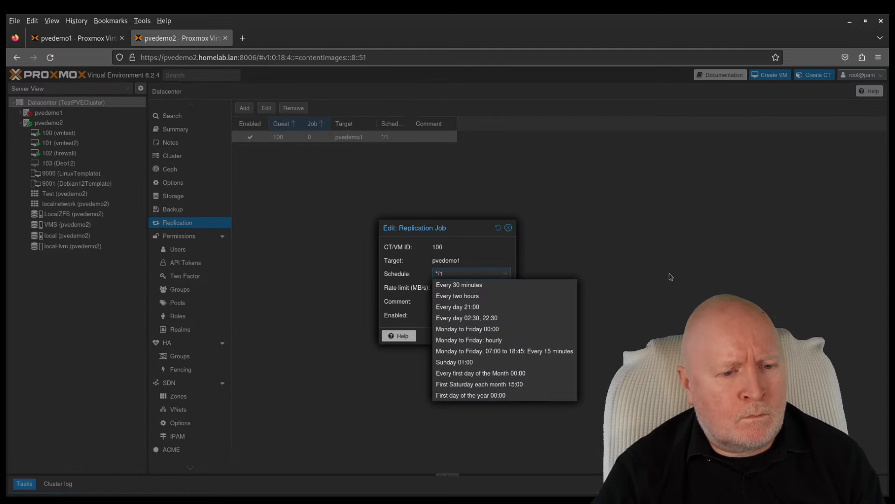
pyautogui.click(418, 287)
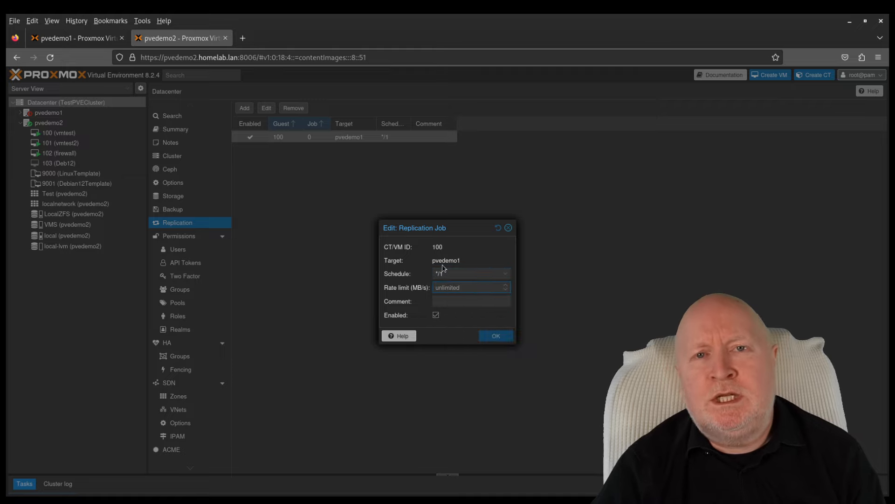
pyautogui.click(508, 228)
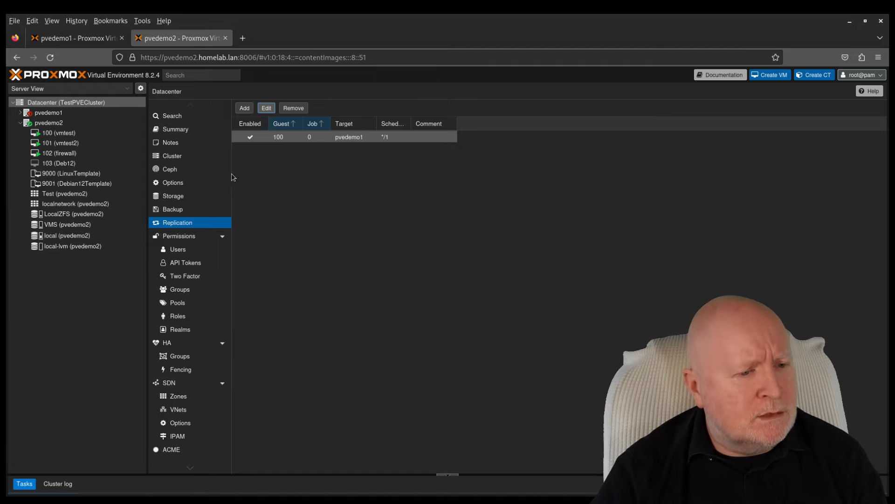
# Step: Check the cluster's HA status and the settings of the vm:100 resource from pvedemo2, leaving them unchanged
pyautogui.click(187, 349)
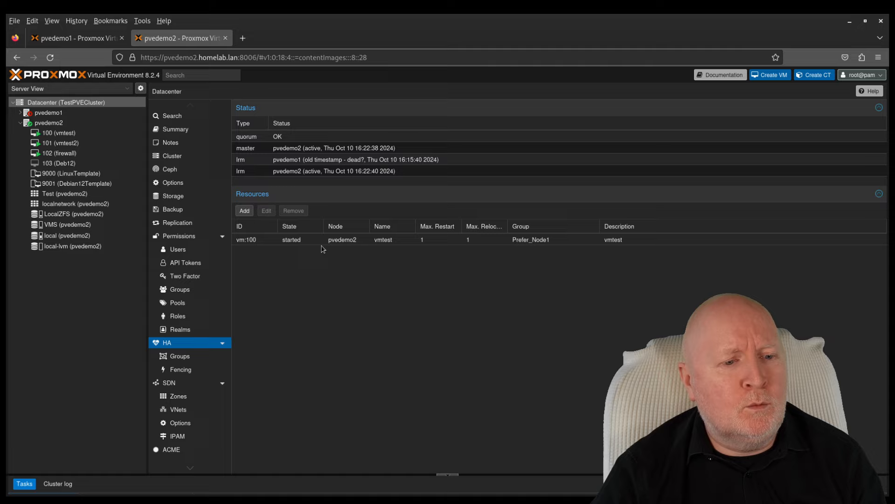
pyautogui.click(363, 242)
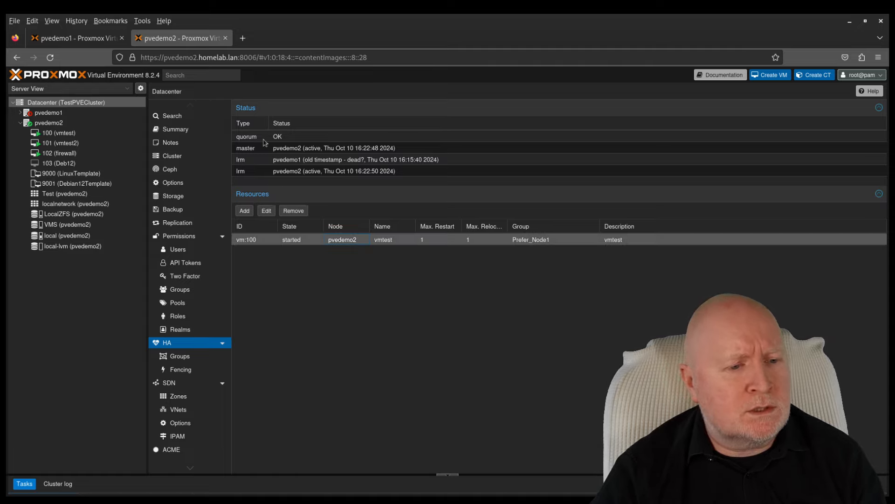
pyautogui.click(266, 211)
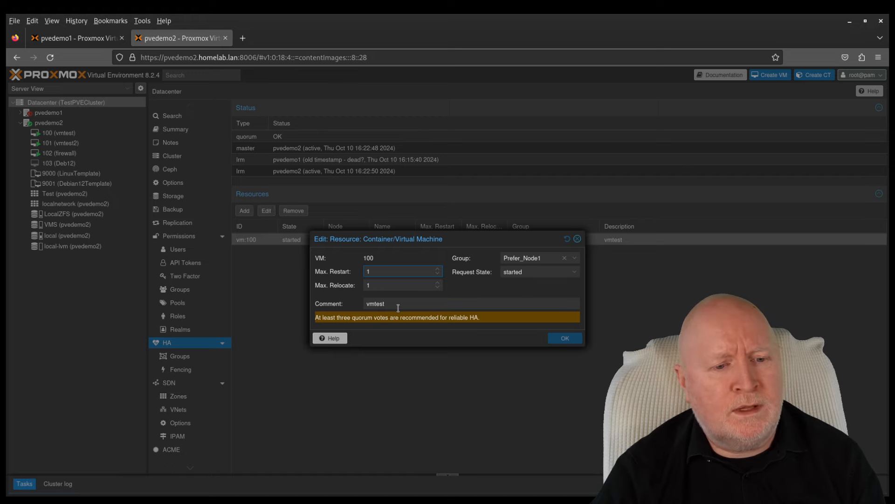
pyautogui.click(578, 239)
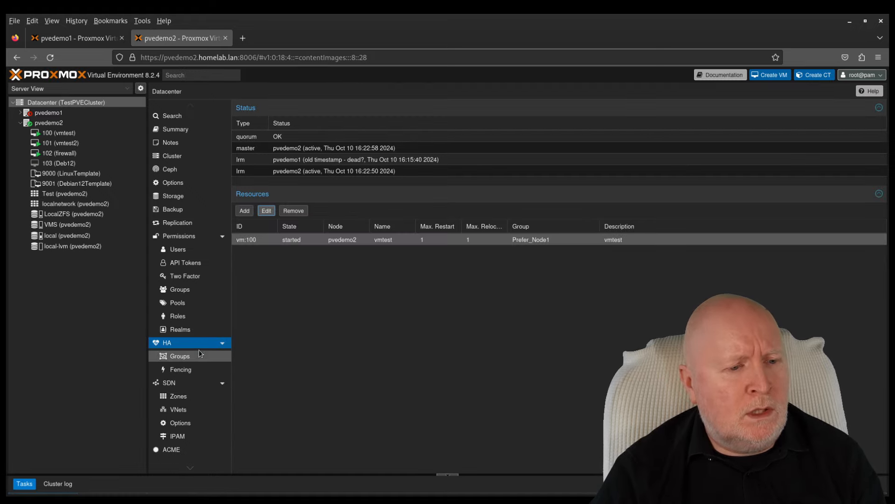
# Step: Review the node priorities and the restricted and nofailback options of the Prefer_Node1 HA group, closing it without changes
pyautogui.click(227, 359)
pyautogui.click(289, 137)
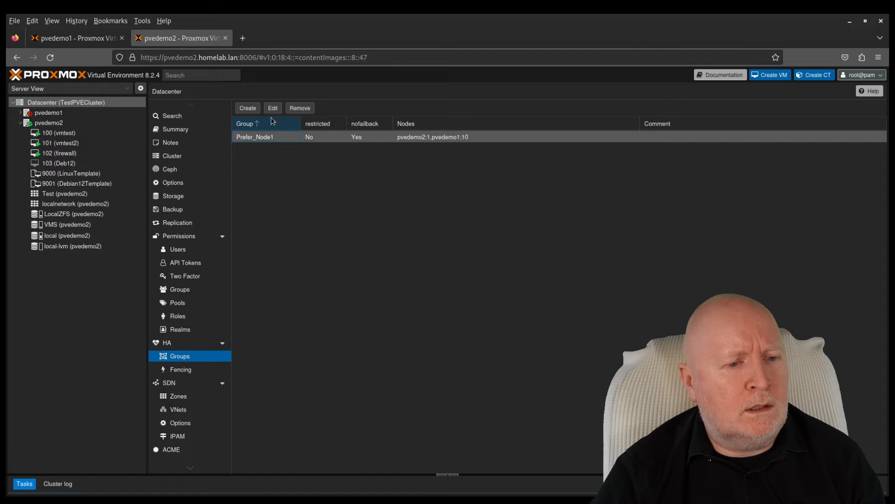
pyautogui.click(273, 107)
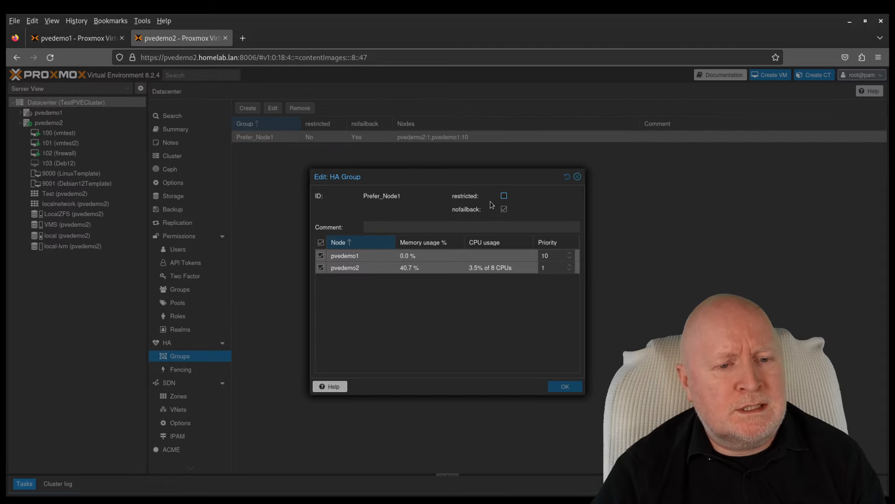
pyautogui.click(577, 178)
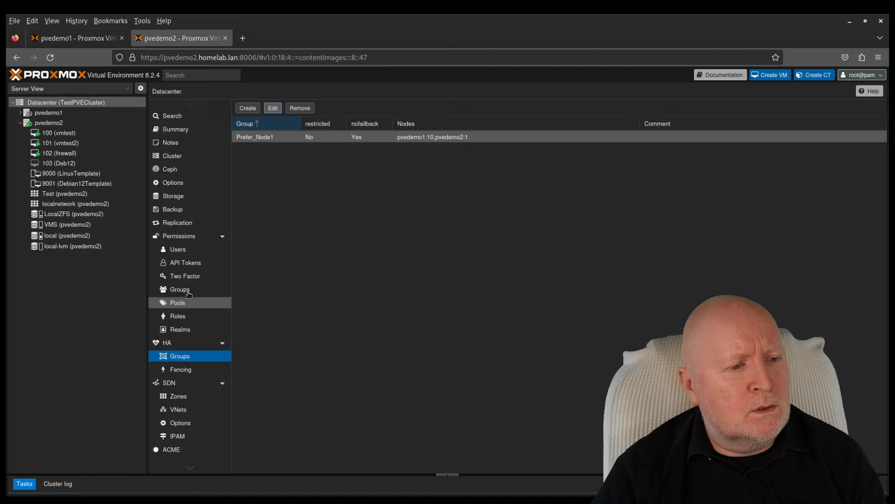
# Step: Check the VM disks in pvedemo1's LocalZFS storage and the replication job status on node pvedemo2
pyautogui.click(20, 113)
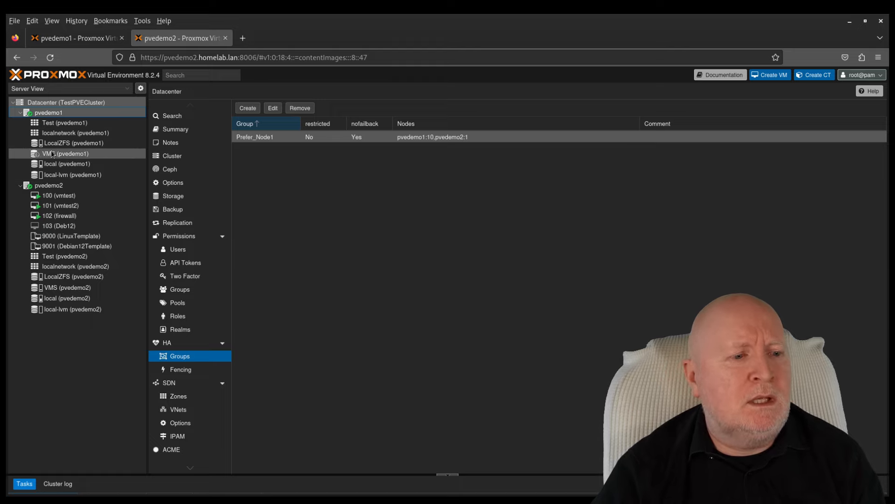
pyautogui.click(91, 148)
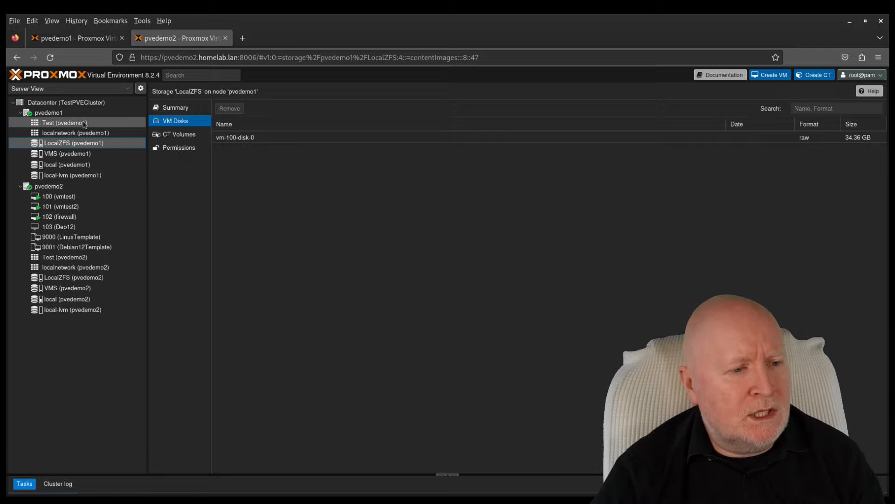
pyautogui.click(86, 103)
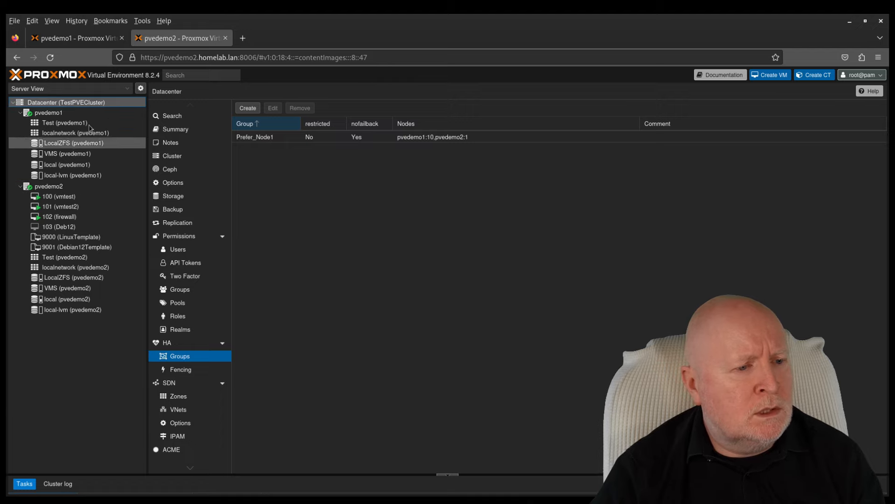
pyautogui.click(70, 187)
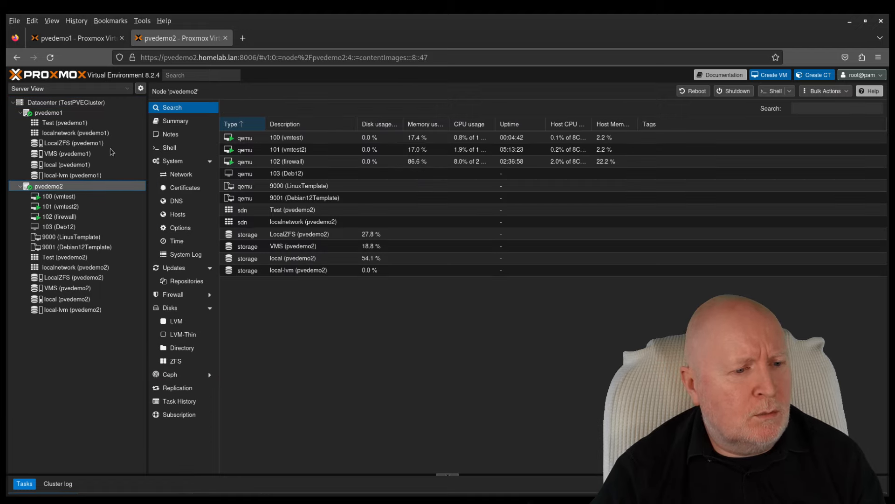
pyautogui.click(179, 388)
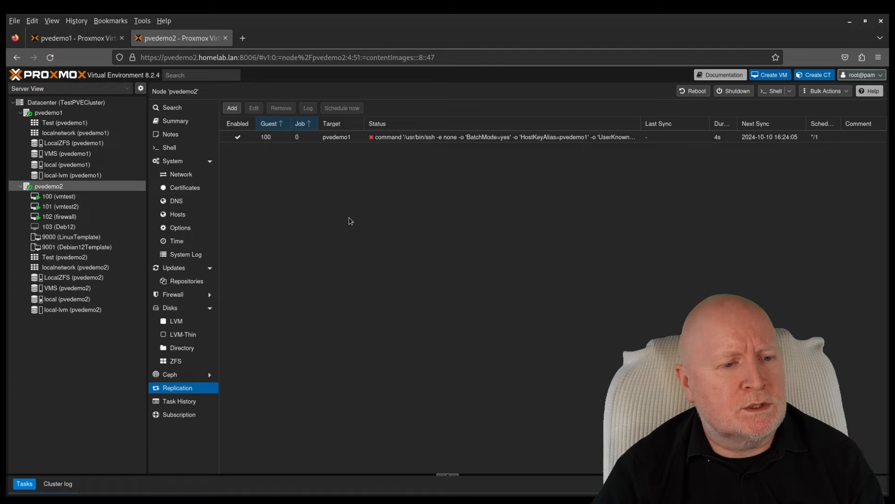
# Step: Inspect VM 100's replication job at datacenter level and compare the replication lists of pvedemo2 and pvedemo1
pyautogui.click(111, 103)
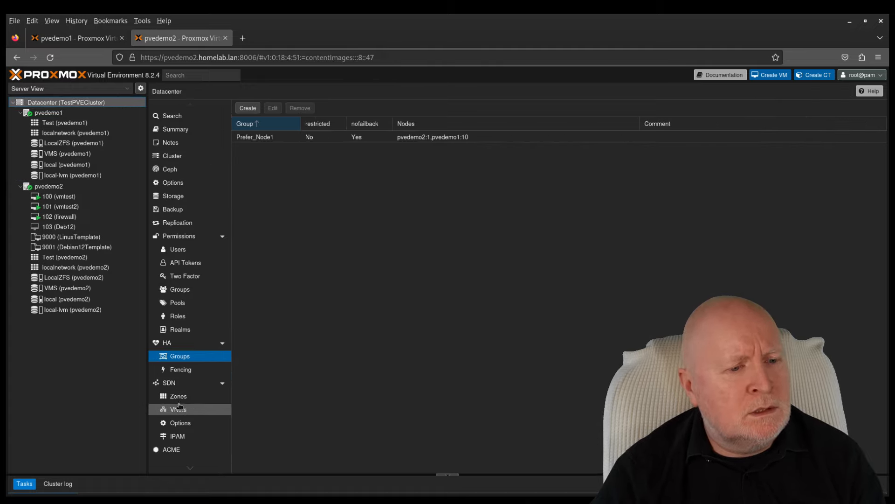
pyautogui.click(186, 224)
pyautogui.click(350, 138)
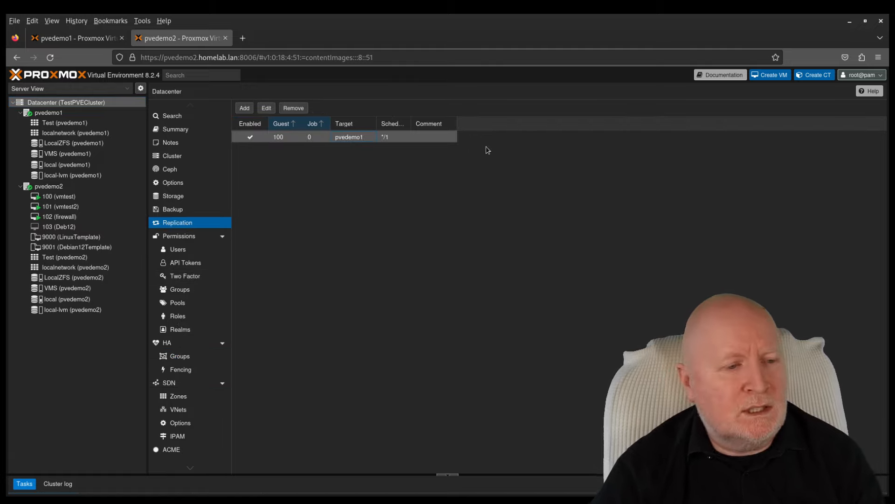
pyautogui.click(75, 189)
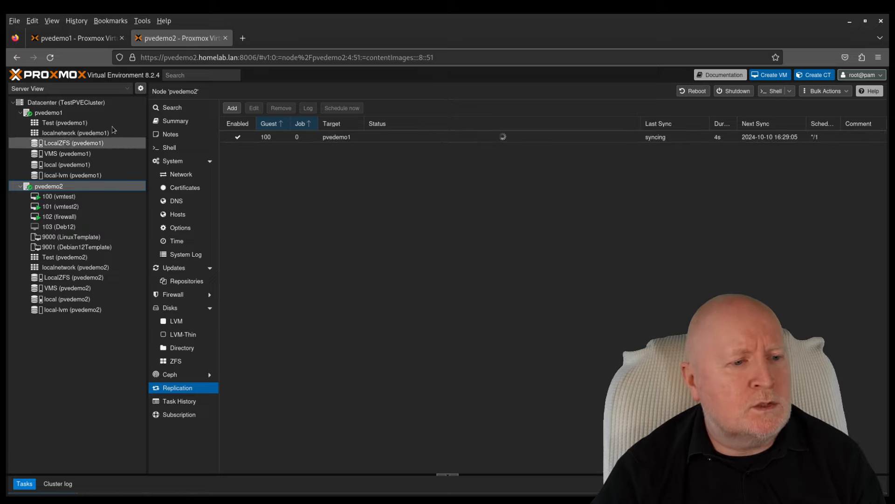
pyautogui.click(108, 112)
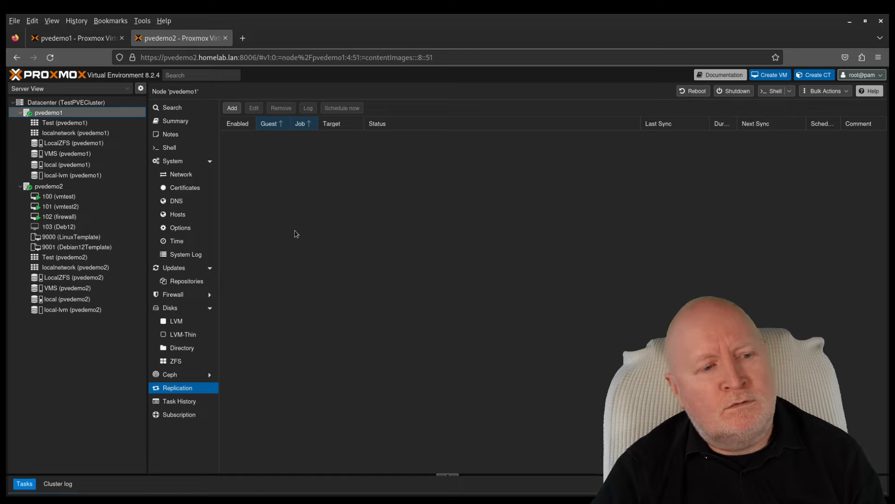
pyautogui.click(102, 187)
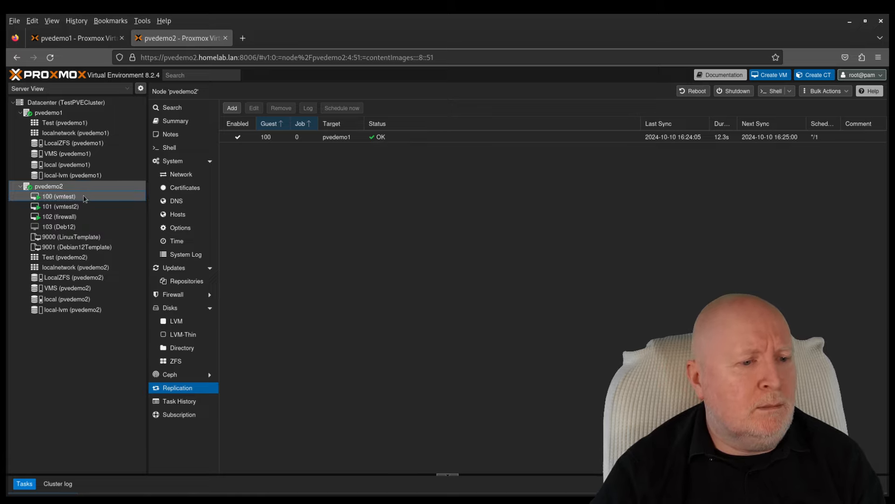
# Step: Review VM 100's hardware and the options for migrating it to pvedemo1, closing the migration dialog without starting it
pyautogui.rightClick(85, 198)
pyautogui.press('Escape')
pyautogui.click(91, 197)
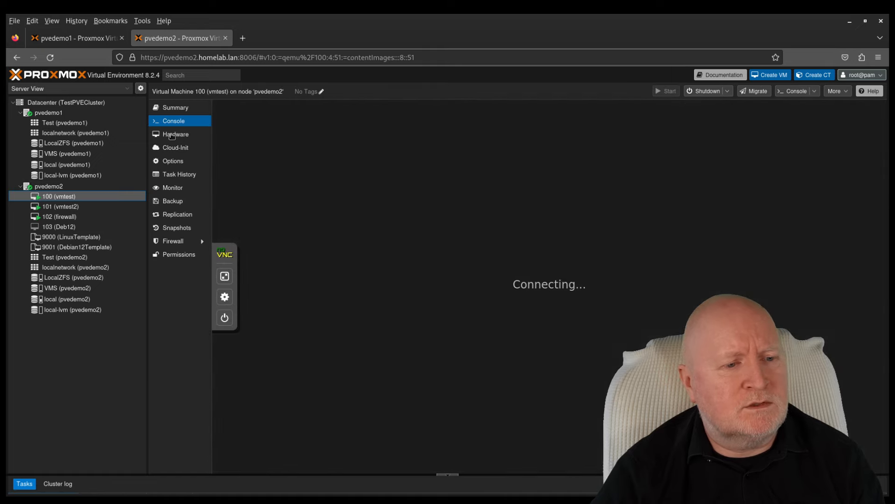
pyautogui.click(172, 135)
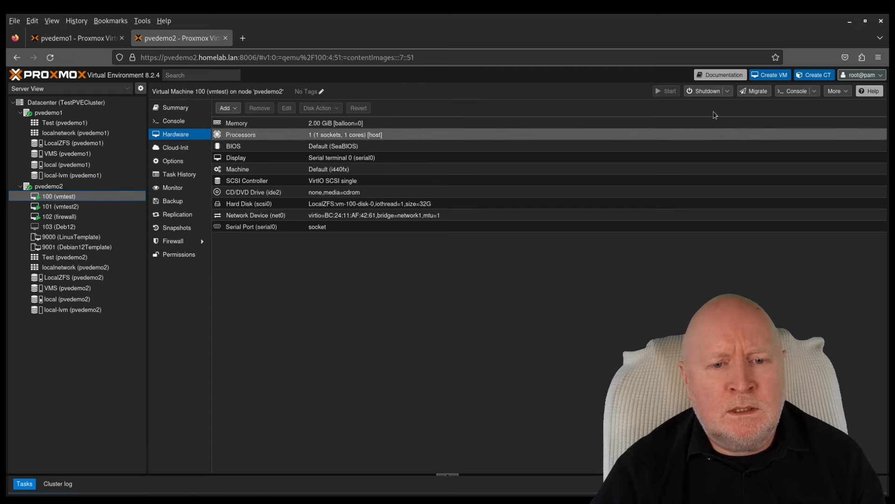
pyautogui.click(754, 92)
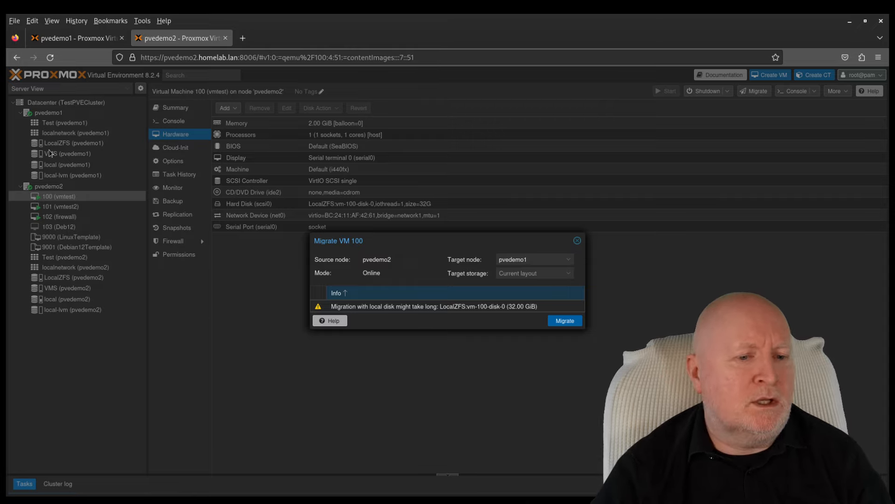
pyautogui.click(577, 241)
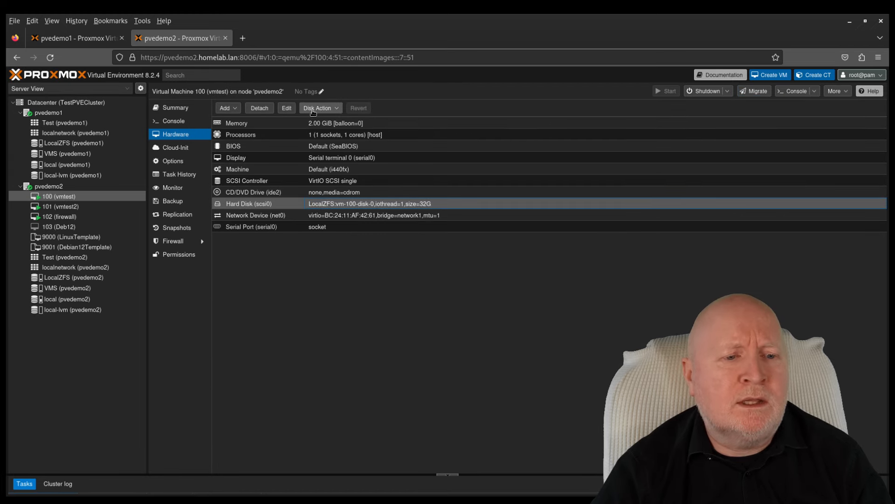
# Step: Look at the target storages offered for moving VM 100's scsi0 hard disk, cancelling without moving it
pyautogui.click(334, 112)
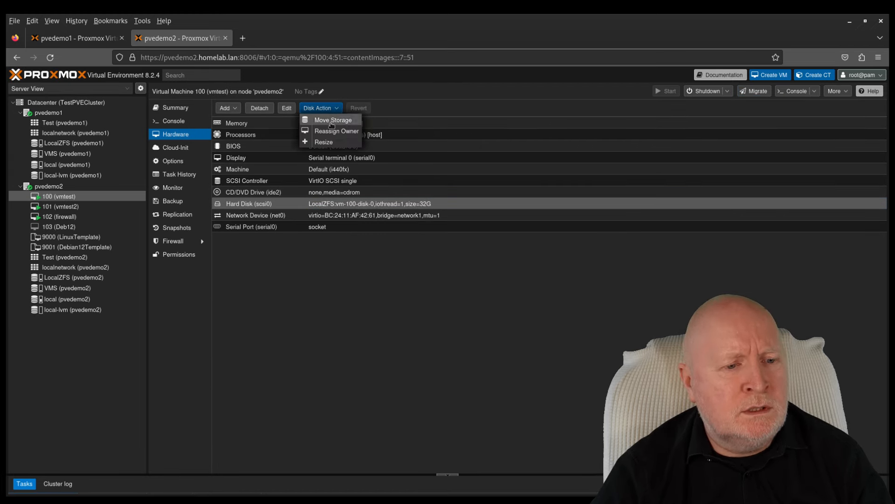
pyautogui.click(332, 121)
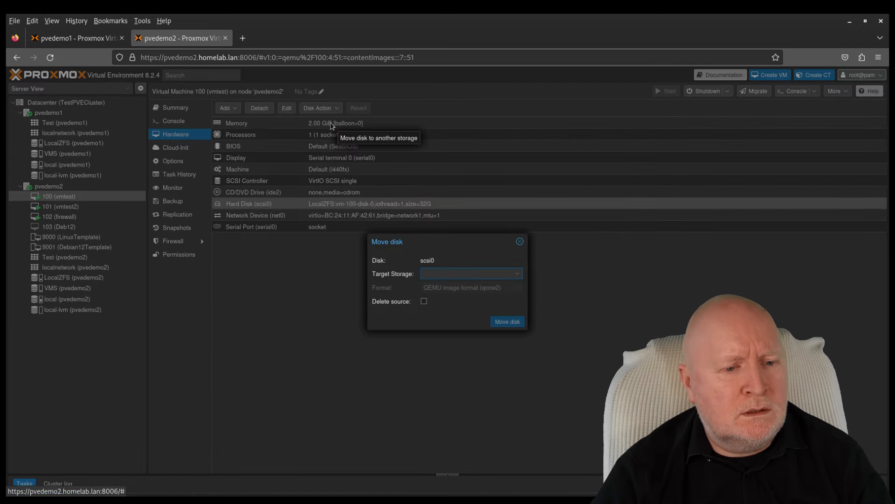
pyautogui.click(517, 273)
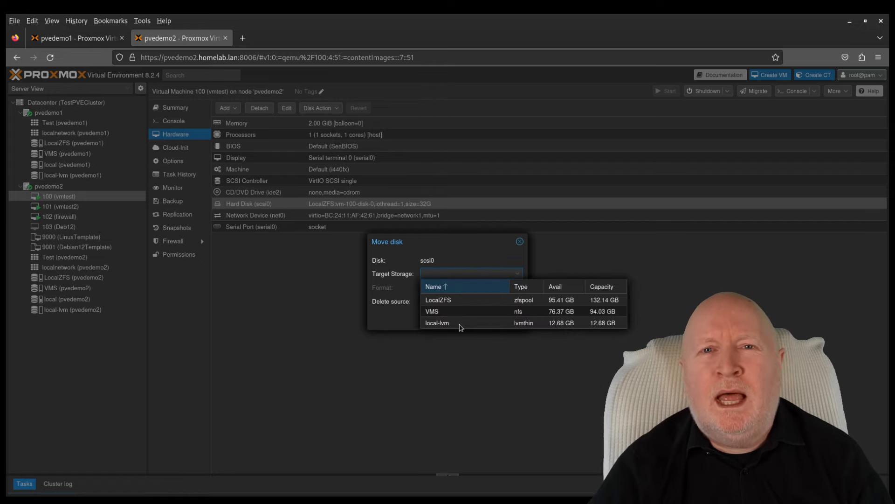
pyautogui.click(520, 243)
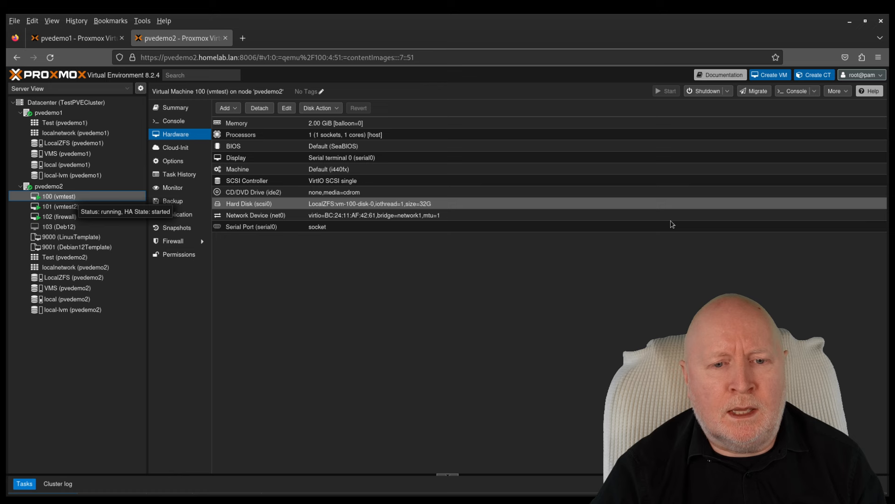
# Step: Migrate VM 100 online from pvedemo2 to pvedemo1 and check the running ping in the VM 101 console
pyautogui.click(755, 95)
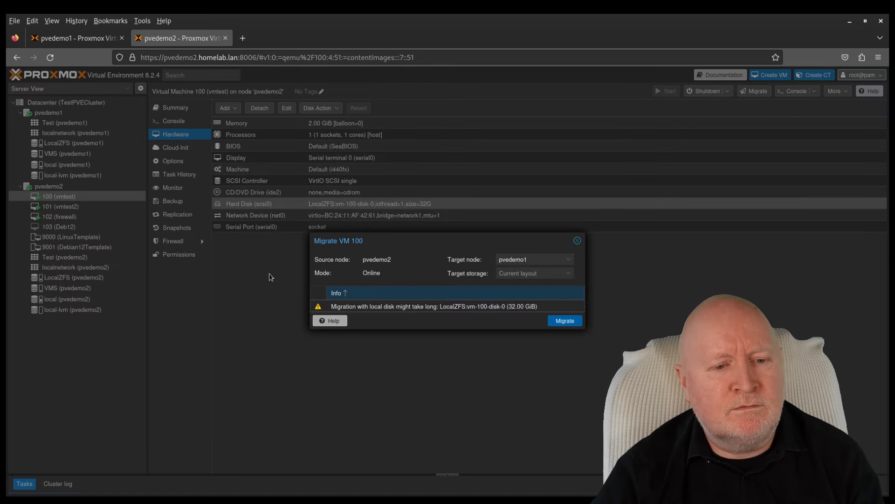
pyautogui.click(565, 321)
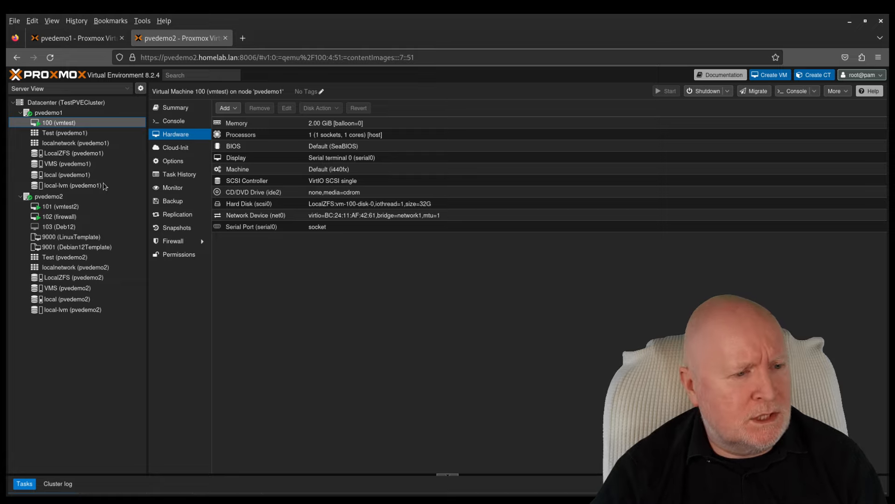
pyautogui.moveTo(57, 124)
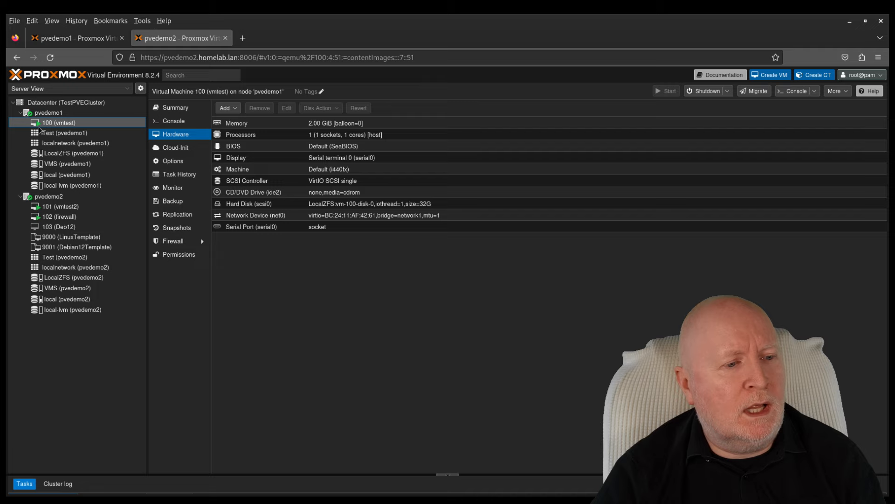
pyautogui.click(90, 207)
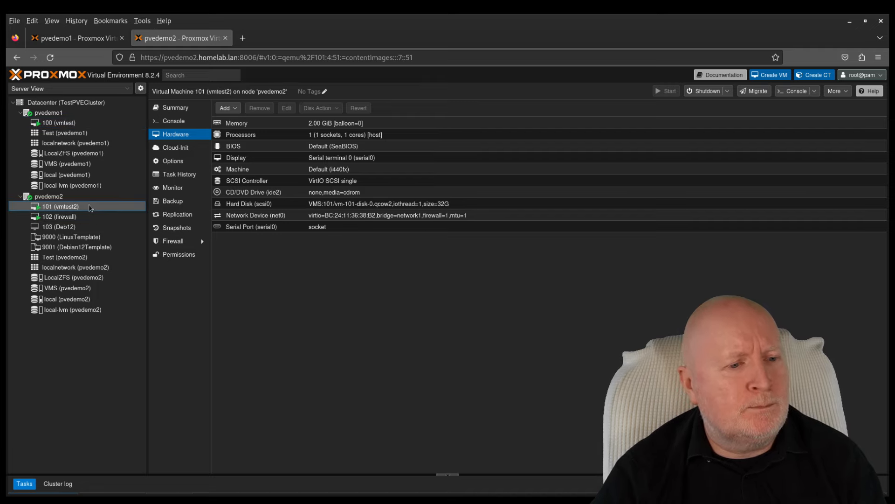
pyautogui.click(186, 121)
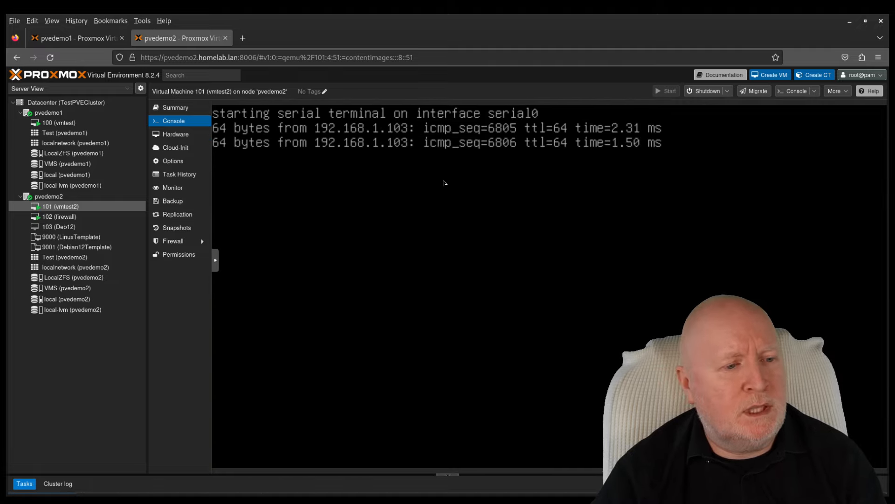
# Step: Verify the replication jobs on both nodes after the migration and the VM disks in pvedemo2's LocalZFS storage
pyautogui.click(55, 114)
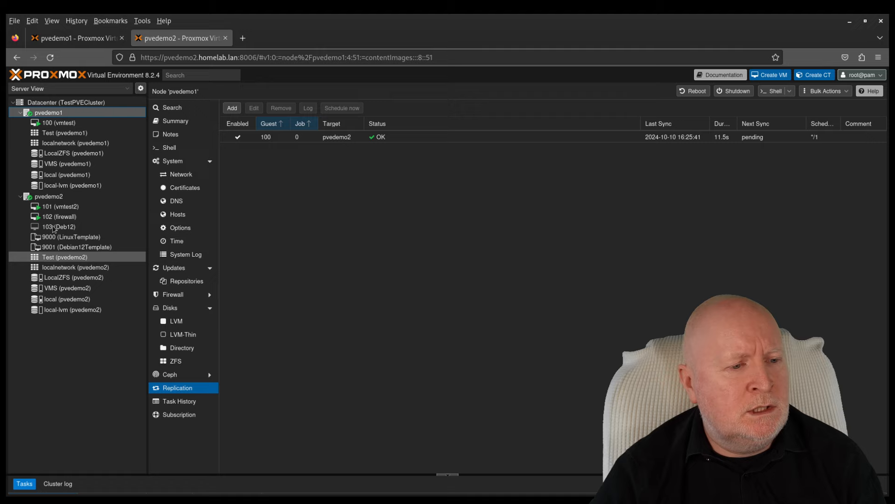
pyautogui.click(67, 197)
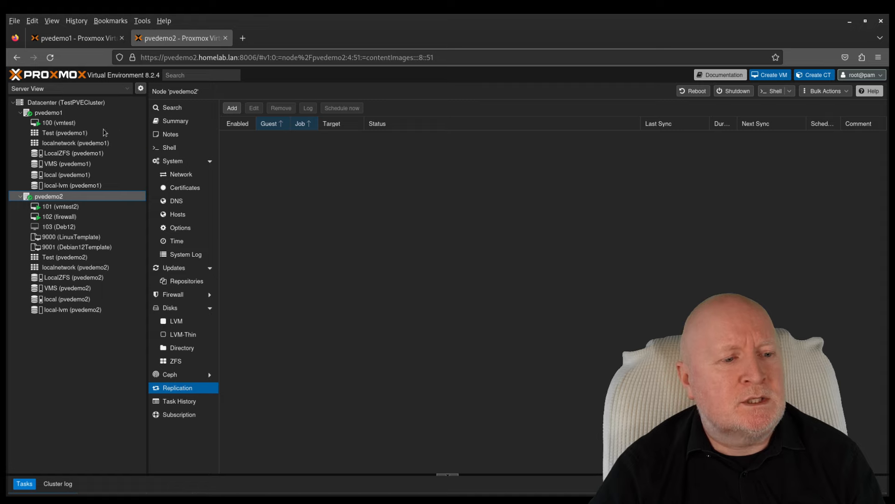
pyautogui.click(93, 278)
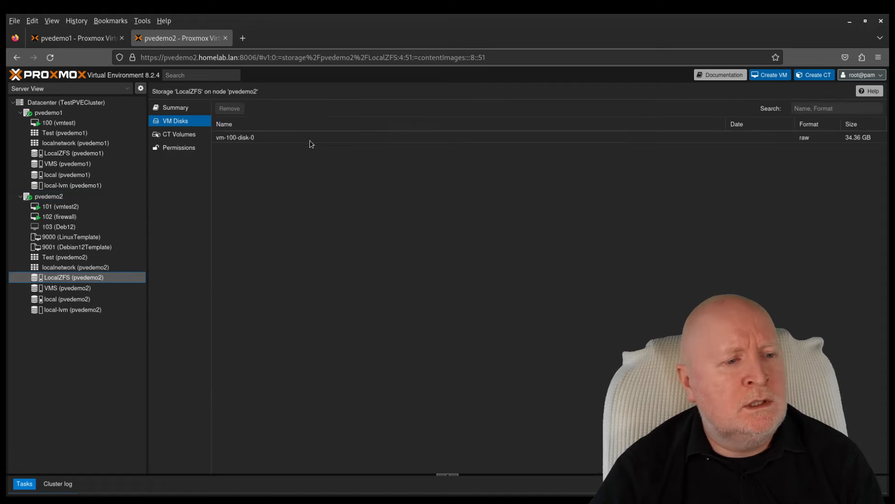
pyautogui.click(48, 113)
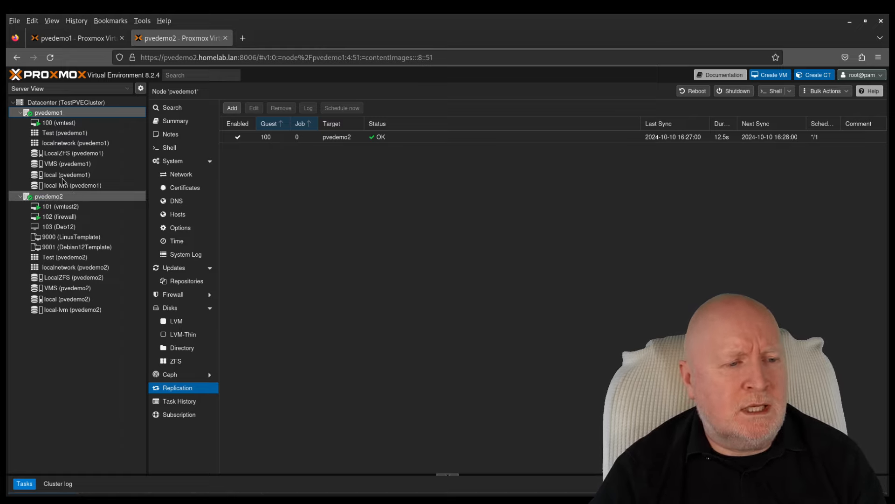
# Step: Check the console, summary and hardware of VM 100 on pvedemo1
pyautogui.click(73, 123)
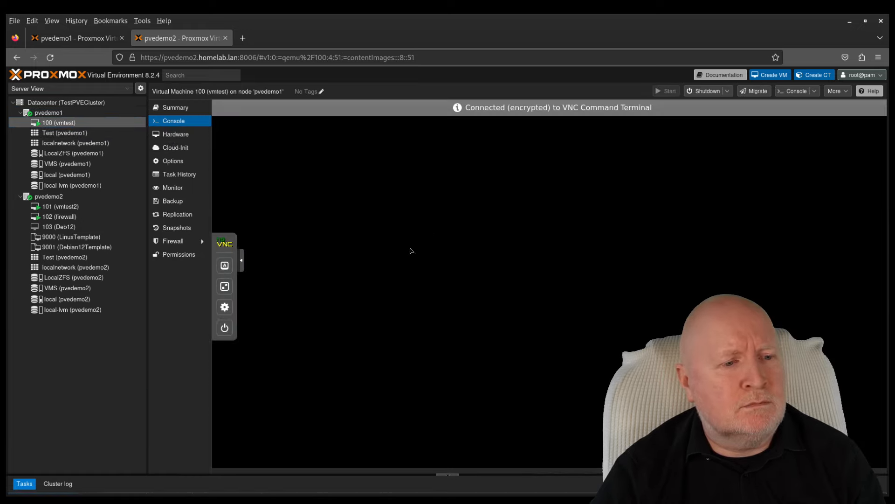
pyautogui.click(177, 107)
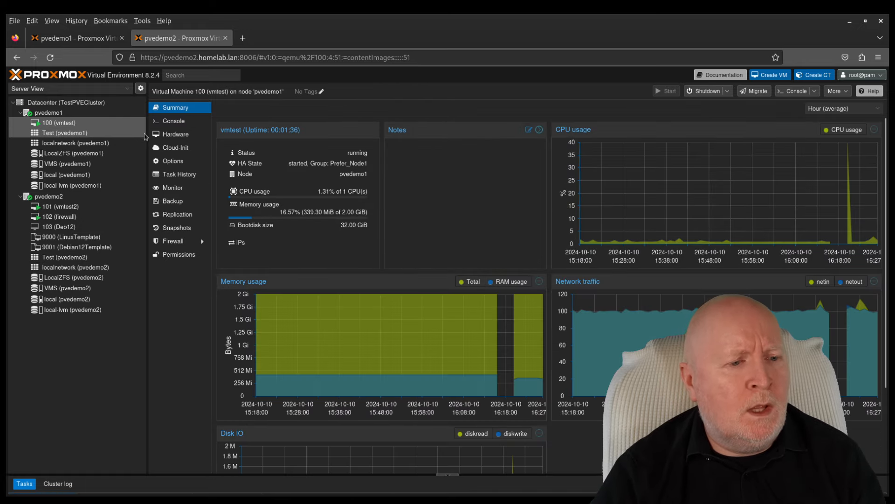
pyautogui.click(170, 140)
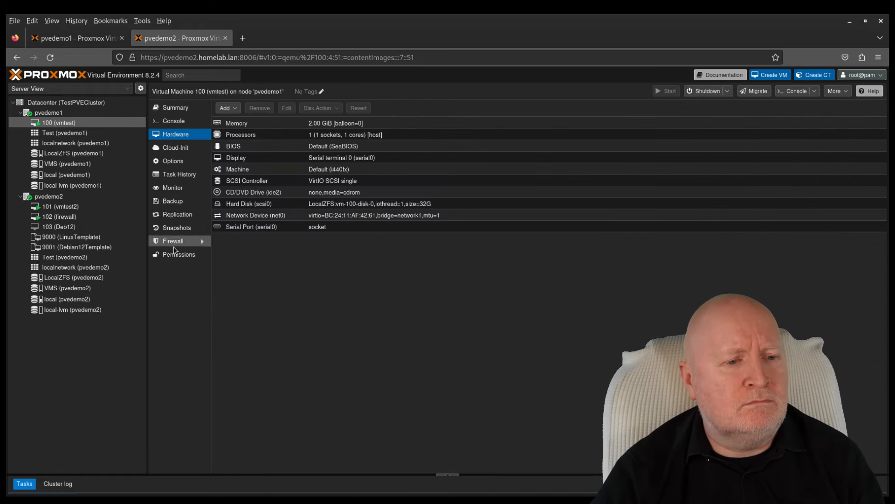